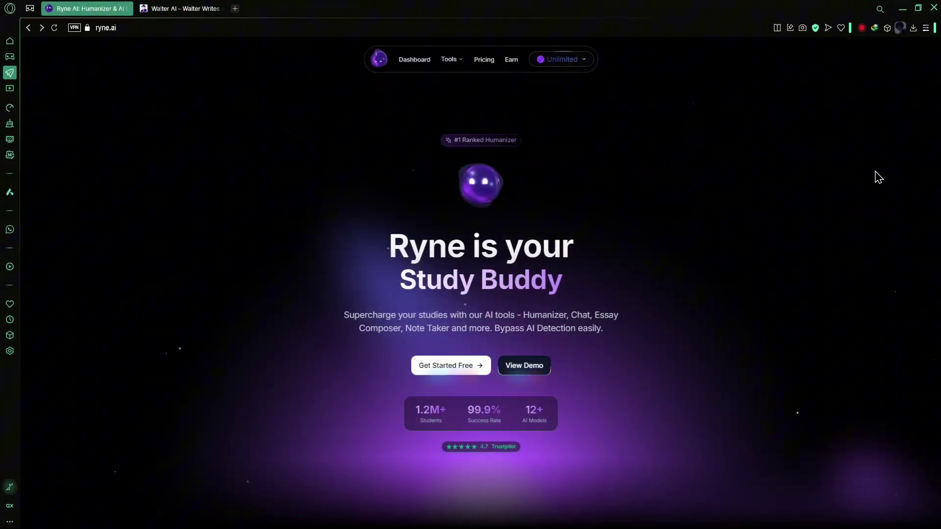
Go from the Ryne AI landing page to the dashboard and show its list of tools
{"action": "left_click", "coordinate": [452, 368]}
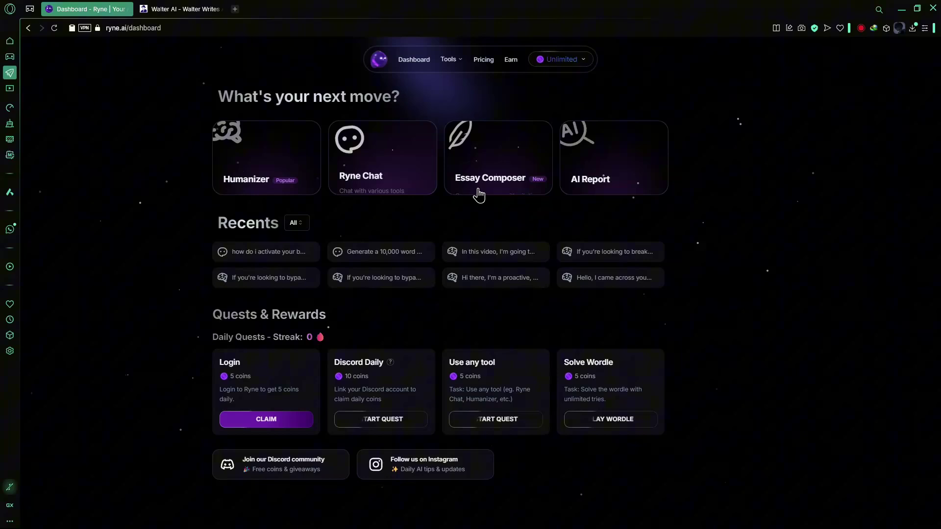
{"action": "left_click", "coordinate": [452, 61]}
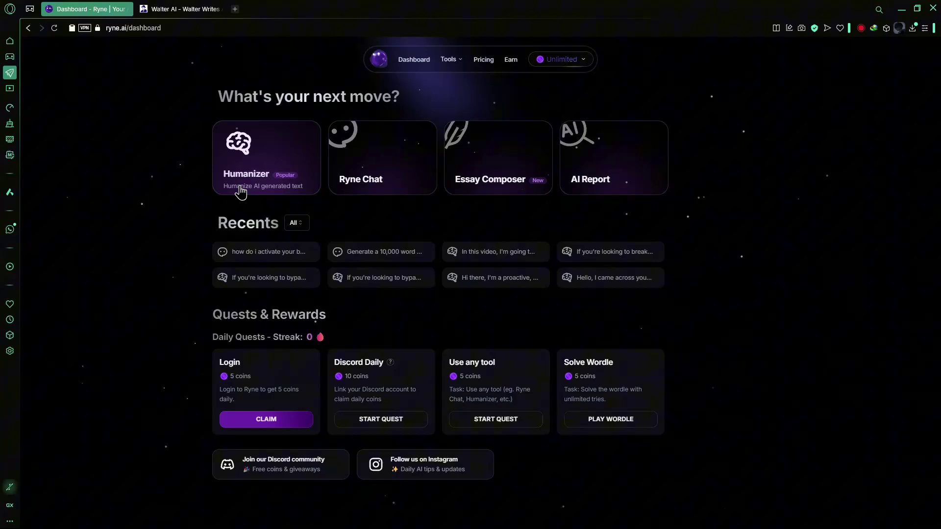
Paste the United States essay, rated 83% AI, into the Humanizer and humanize it
{"action": "left_click", "coordinate": [255, 195]}
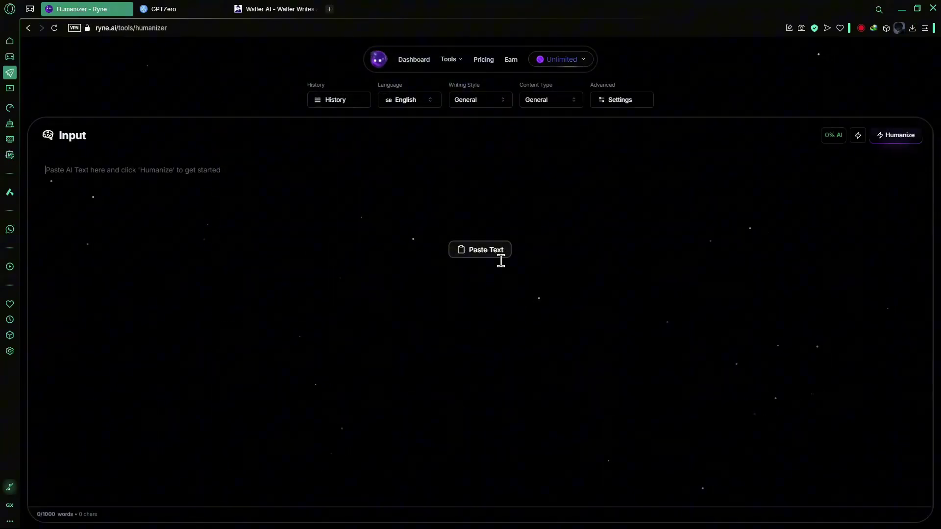
{"action": "left_click", "coordinate": [500, 254]}
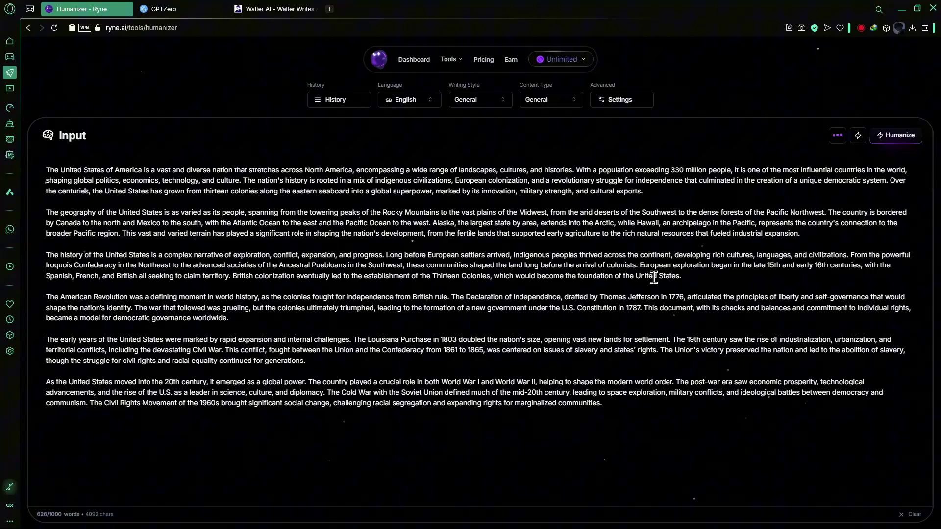
{"action": "left_click_drag", "start_coordinate": [824, 144], "coordinate": [844, 146]}
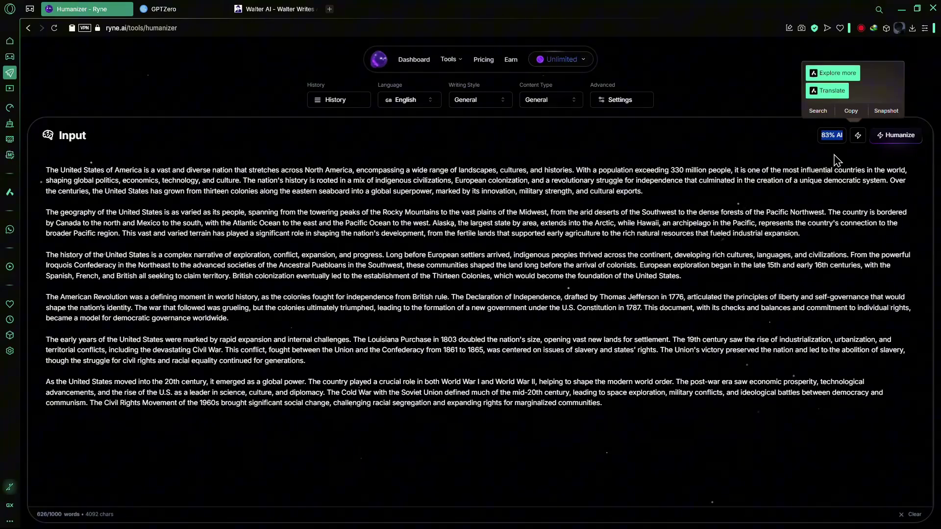
{"action": "left_click", "coordinate": [825, 156]}
{"action": "left_click", "coordinate": [896, 135]}
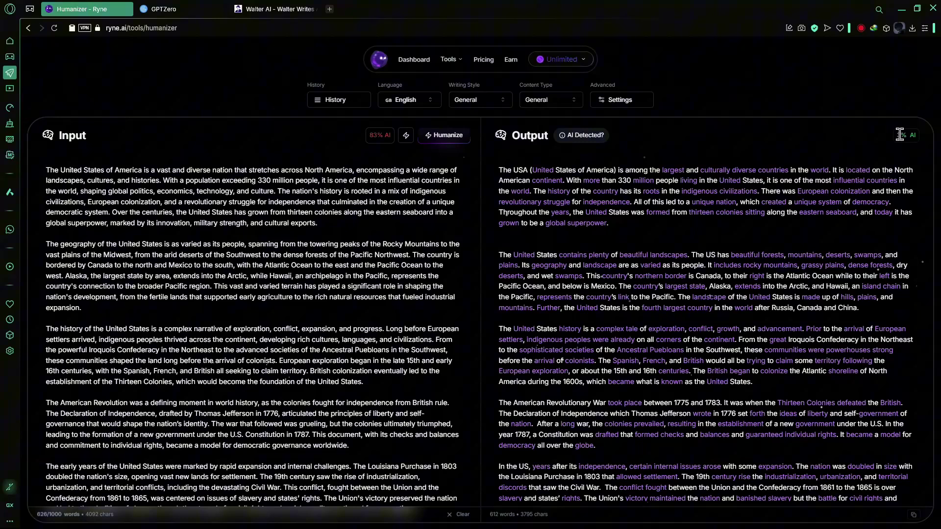
Copy the 612-word humanized output rated 3% AI
{"action": "left_click_drag", "start_coordinate": [900, 134], "coordinate": [902, 136]}
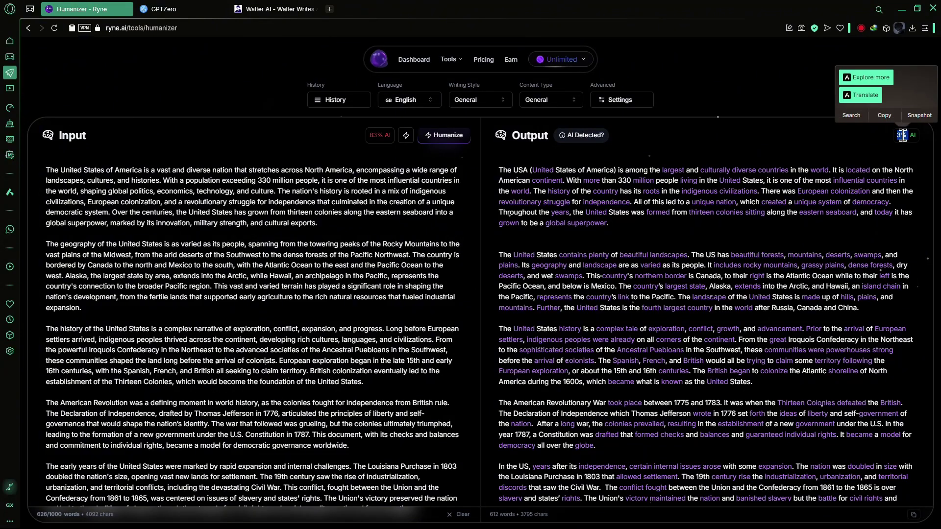
{"action": "left_click", "coordinate": [923, 161]}
{"action": "scroll", "coordinate": [804, 441], "scroll_direction": "down", "scroll_amount": 2}
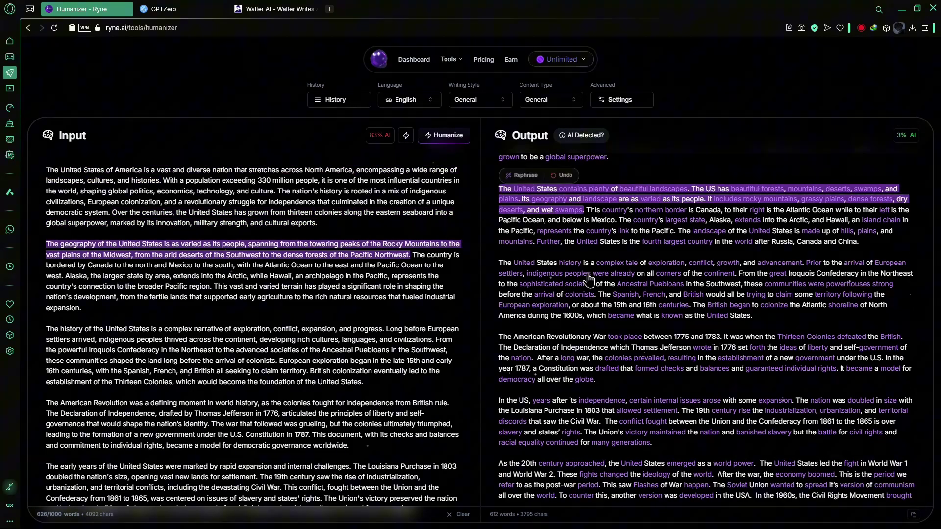
{"action": "left_click", "coordinate": [914, 514]}
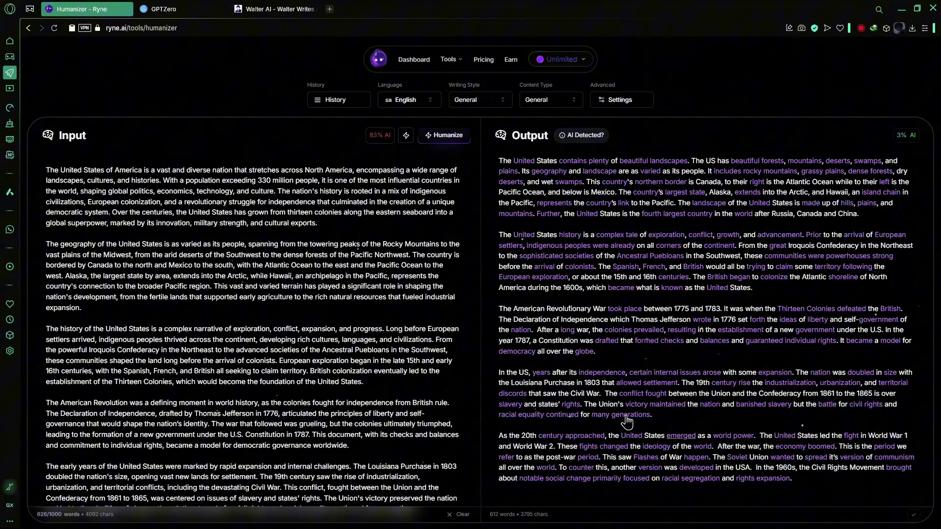
{"action": "left_click", "coordinate": [191, 8]}
Paste the humanized text into GPTZero and scan it, getting 97% Human, 3% AI
{"action": "left_click", "coordinate": [93, 98]}
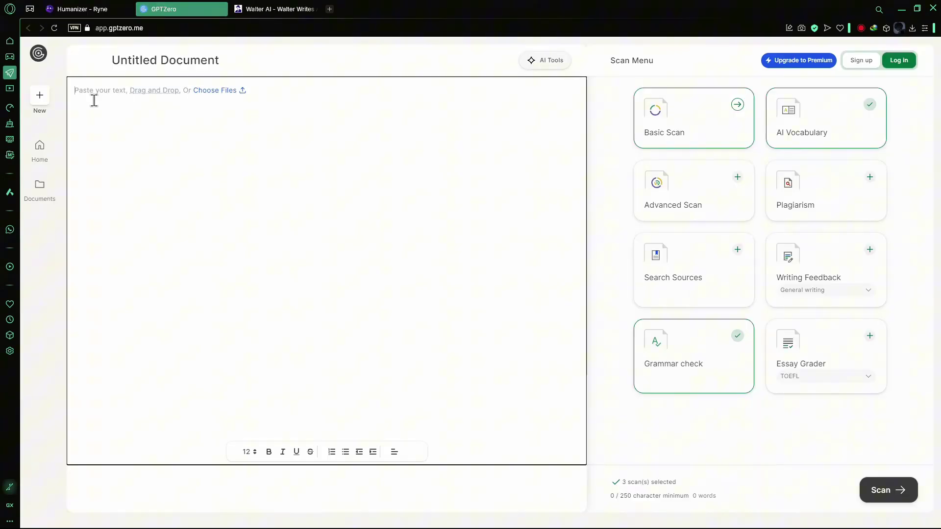
{"action": "key", "text": "ctrl+v"}
{"action": "left_click", "coordinate": [880, 488]}
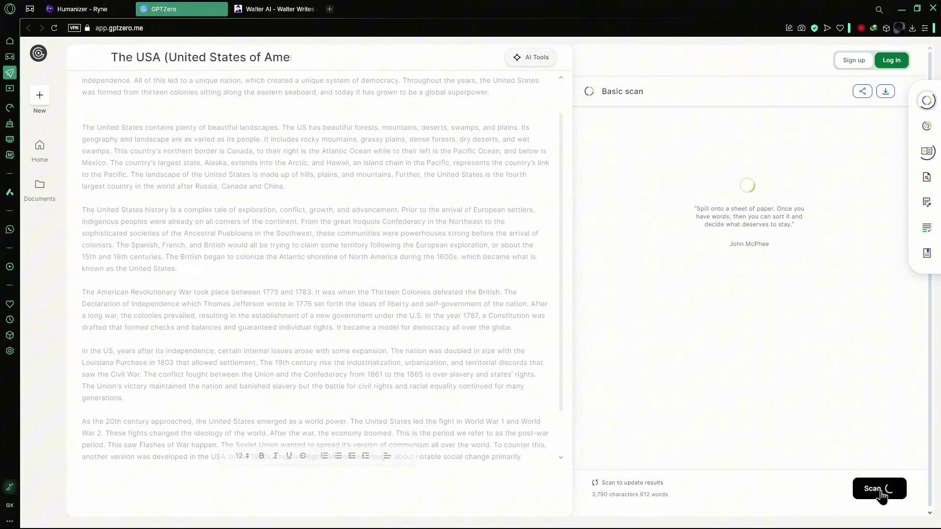
{"action": "left_click_drag", "start_coordinate": [718, 239], "coordinate": [676, 237]}
{"action": "left_click", "coordinate": [735, 234]}
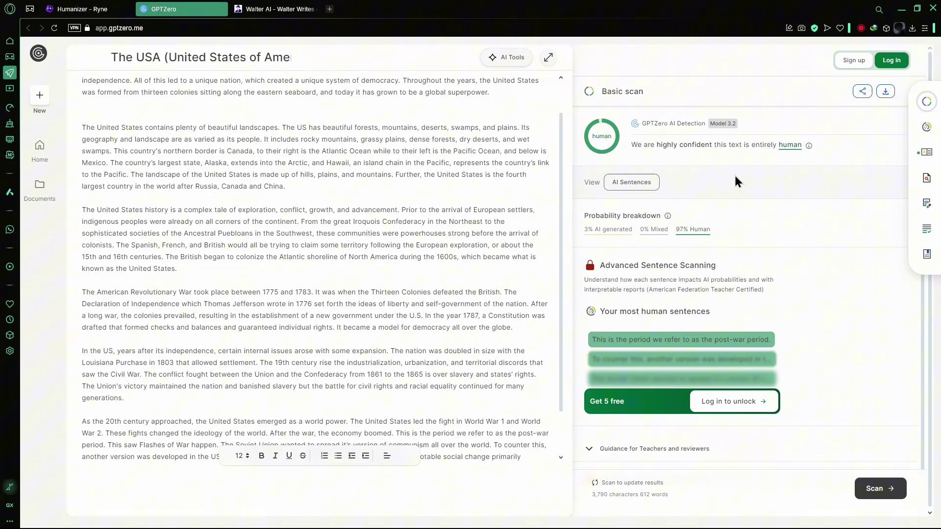
Close GPTZero and undo the rephrased Alaska sentence in the Humanizer output
{"action": "key", "text": "ctrl+w"}
{"action": "scroll", "coordinate": [696, 196], "scroll_direction": "down", "scroll_amount": 2}
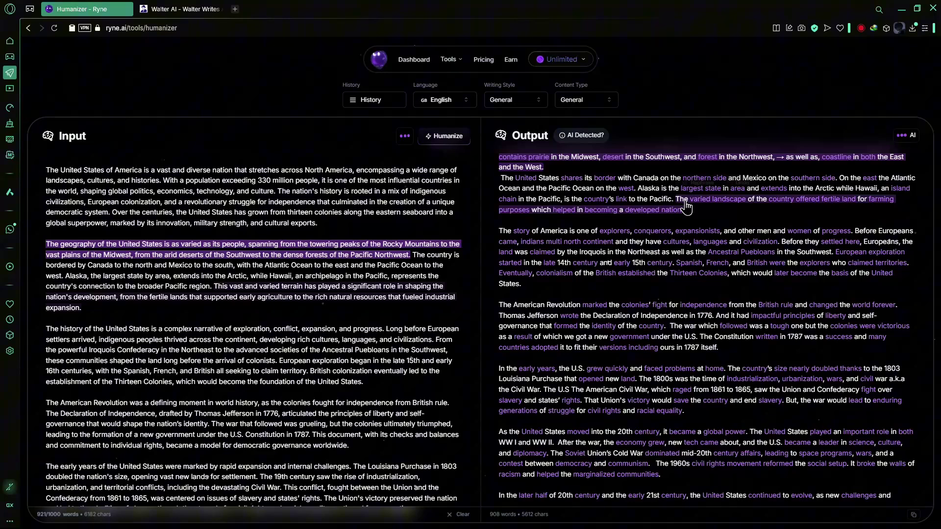
{"action": "scroll", "coordinate": [625, 248], "scroll_direction": "down", "scroll_amount": 1}
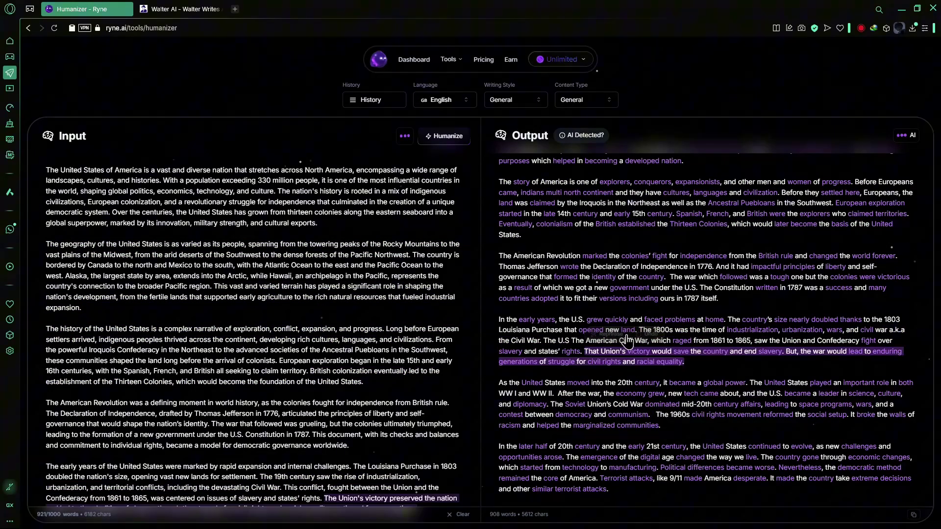
{"action": "scroll", "coordinate": [635, 326], "scroll_direction": "up", "scroll_amount": 2}
{"action": "scroll", "coordinate": [634, 326], "scroll_direction": "up", "scroll_amount": 2}
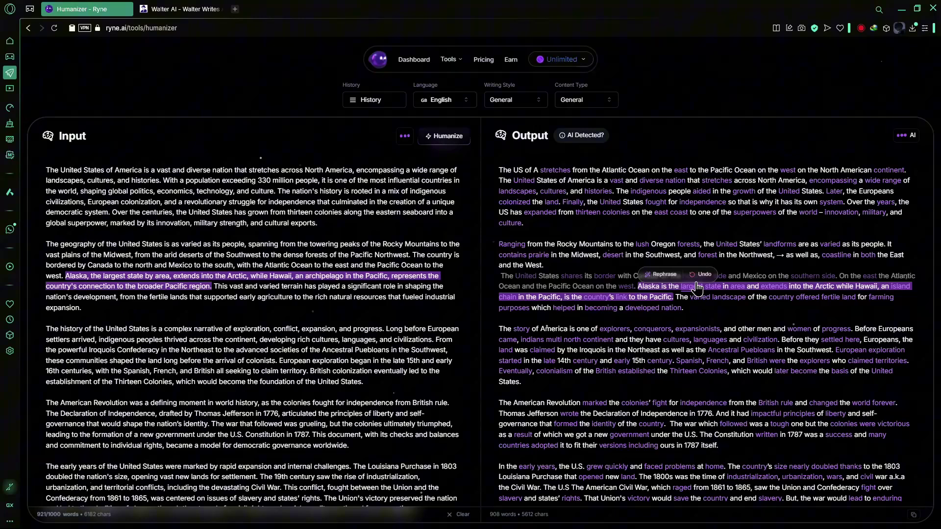
{"action": "left_click", "coordinate": [701, 276]}
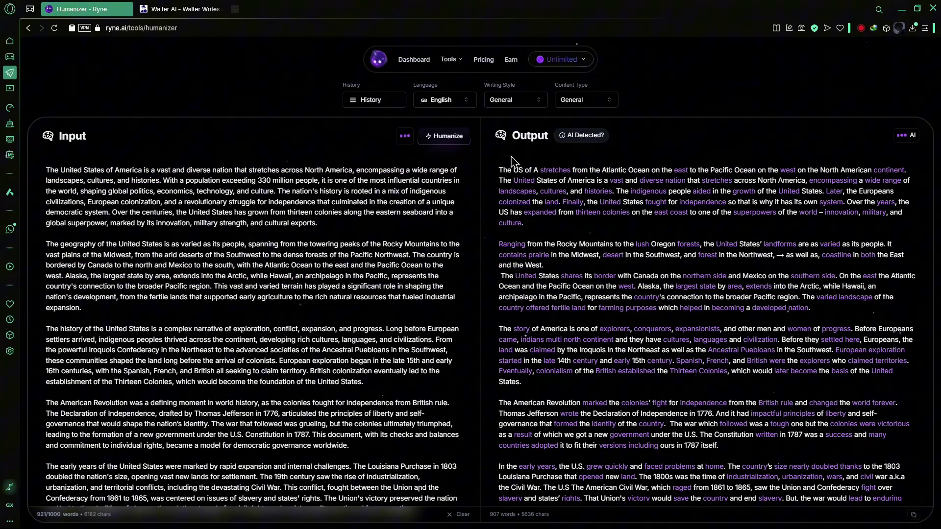
Look through the Writing Style options and keep General
{"action": "left_click", "coordinate": [526, 101]}
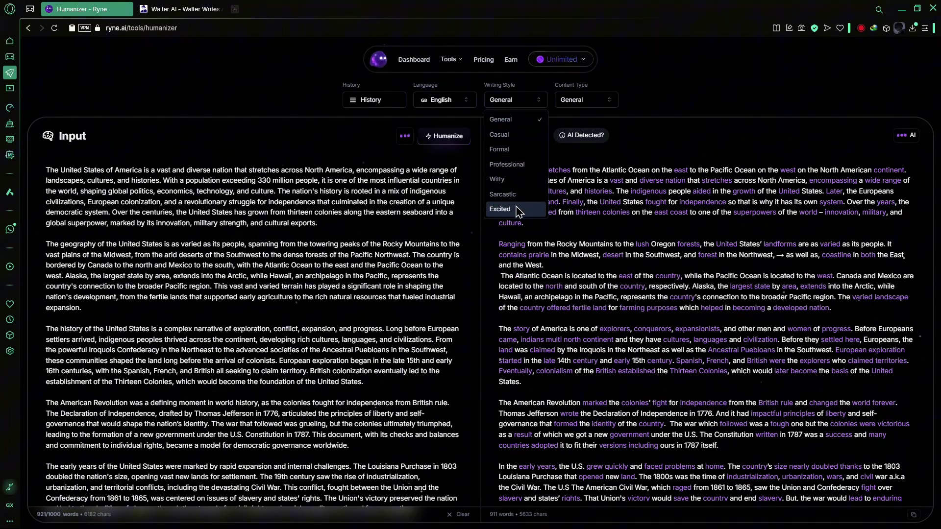
{"action": "left_click", "coordinate": [657, 134]}
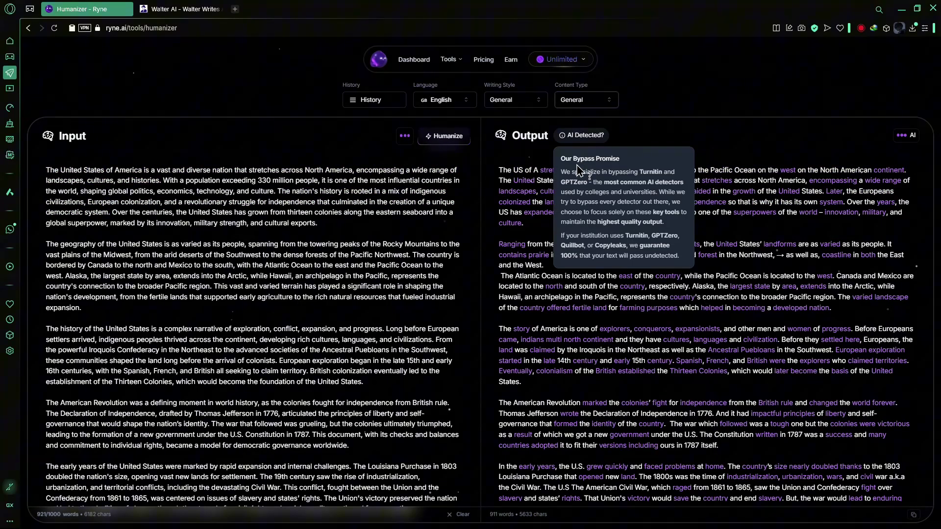
{"action": "scroll", "coordinate": [527, 184], "scroll_direction": "down", "scroll_amount": 5}
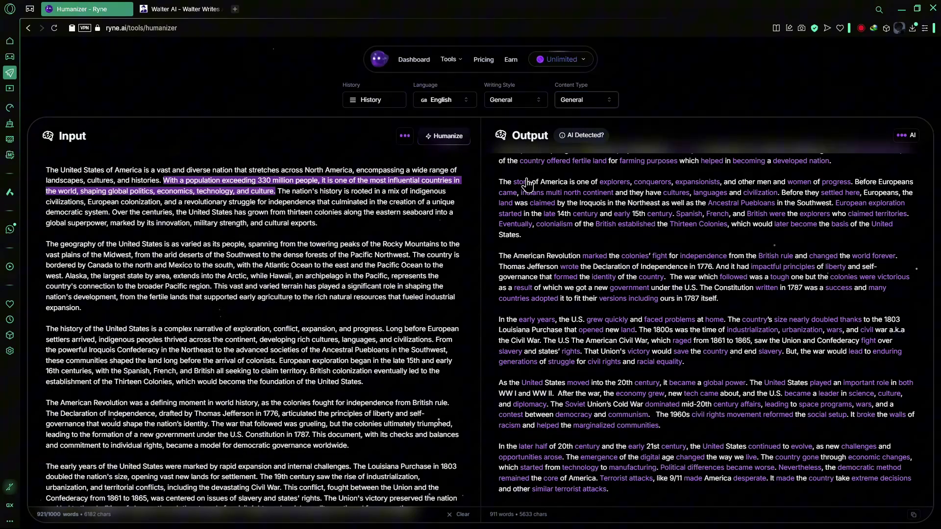
{"action": "scroll", "coordinate": [527, 189], "scroll_direction": "down", "scroll_amount": 1}
Look through the Content Type options, keep General, and return to the dashboard
{"action": "left_click", "coordinate": [585, 99]}
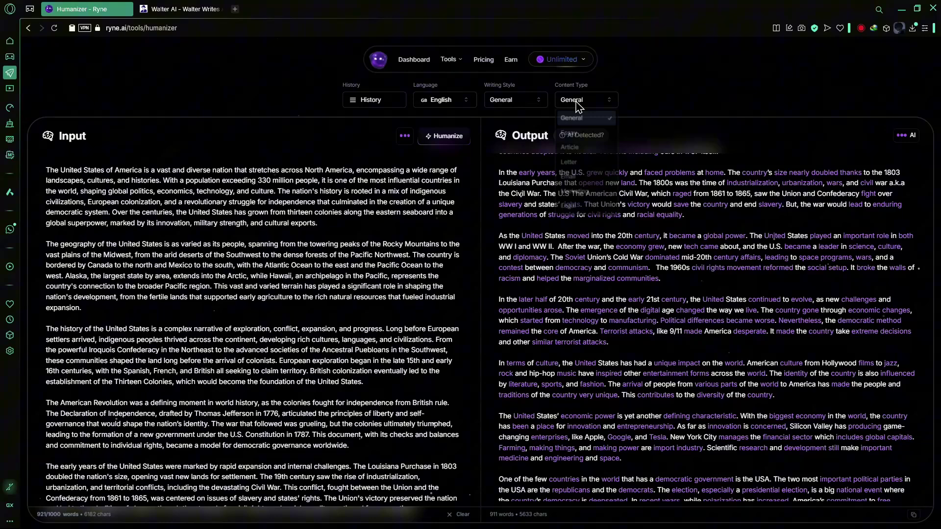
{"action": "left_click", "coordinate": [599, 118]}
{"action": "mouse_move", "coordinate": [581, 135]}
{"action": "scroll", "coordinate": [815, 362], "scroll_direction": "down", "scroll_amount": 1}
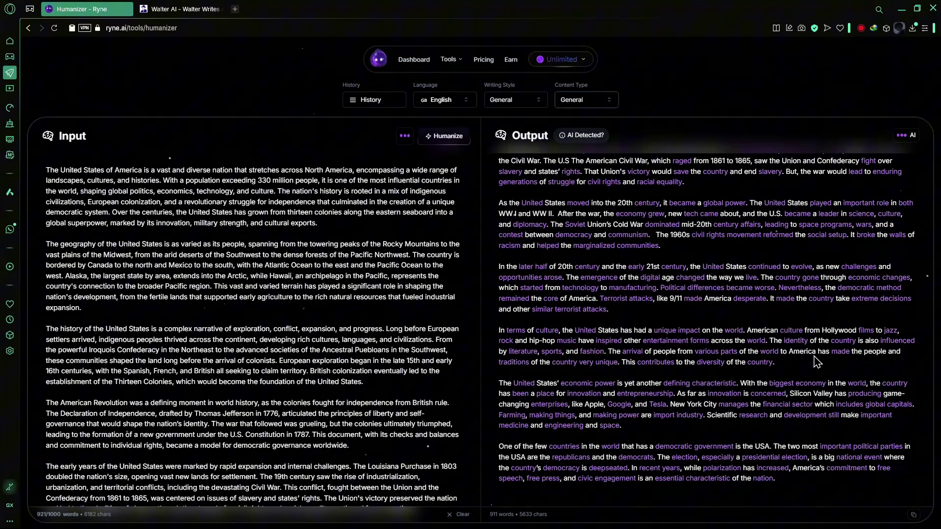
{"action": "scroll", "coordinate": [815, 362], "scroll_direction": "up", "scroll_amount": 3}
{"action": "key", "text": "alt+Left"}
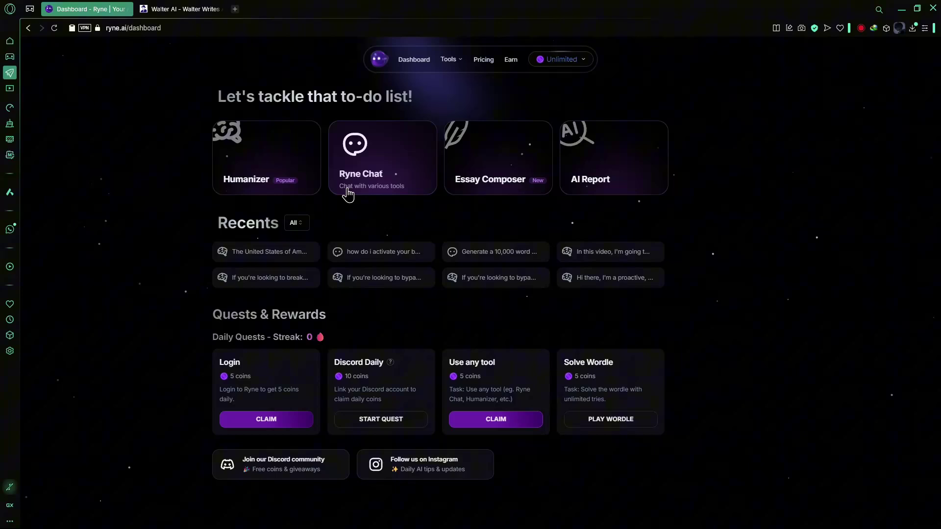
Ask Ryne Chat 'What is gta 6'
{"action": "left_click", "coordinate": [404, 196]}
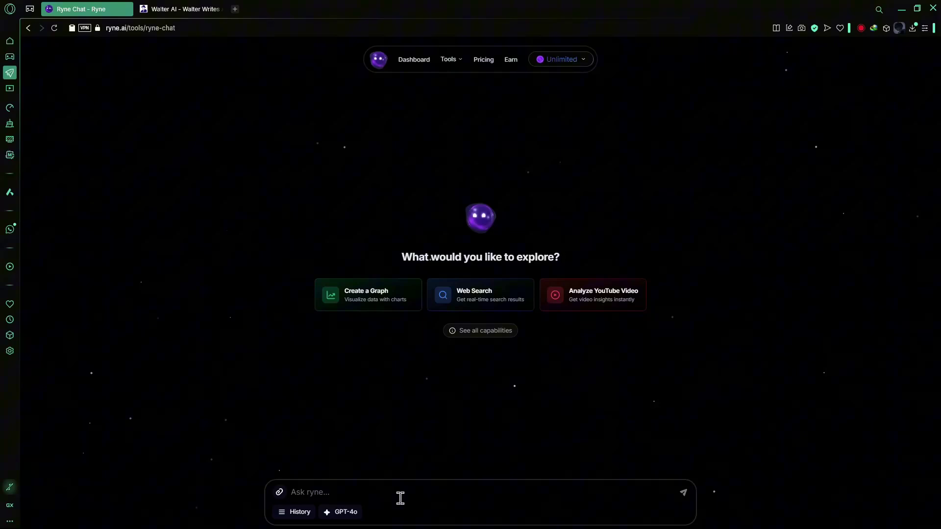
{"action": "type", "text": "What is gta 6"}
{"action": "key", "text": "Return"}
Select GPT-4o Mini, o1, o3 Mini and Claude-3.7 Sonnet in the chat's model picker
{"action": "left_click", "coordinate": [343, 512]}
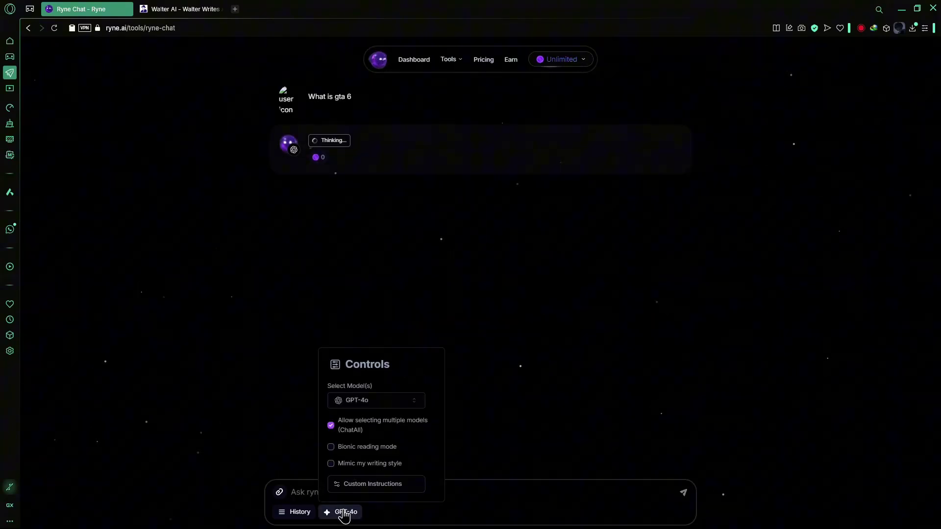
{"action": "left_click", "coordinate": [363, 401]}
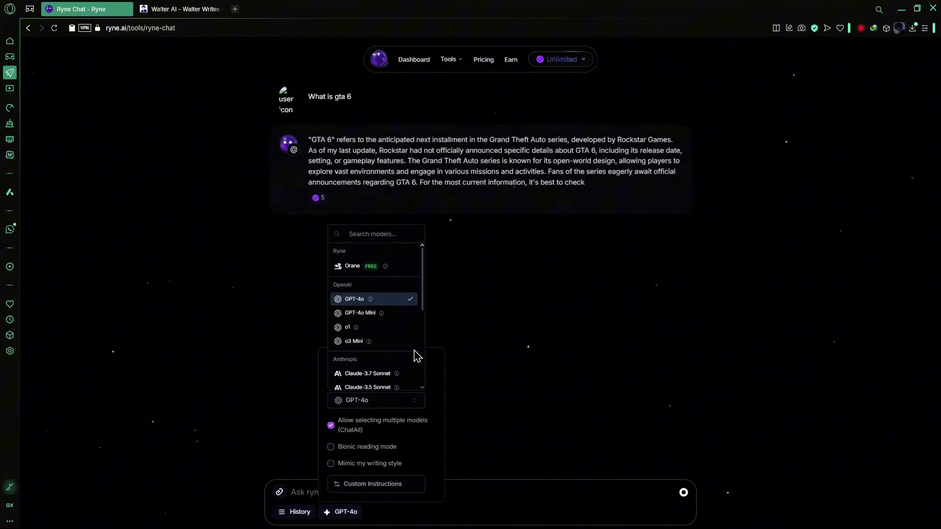
{"action": "scroll", "coordinate": [373, 321], "scroll_direction": "down", "scroll_amount": 3}
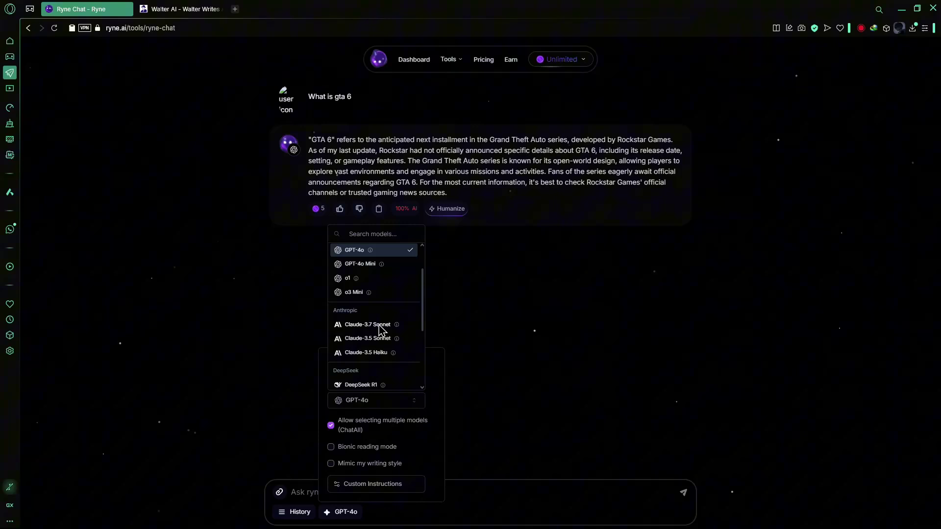
{"action": "scroll", "coordinate": [377, 358], "scroll_direction": "down", "scroll_amount": 1}
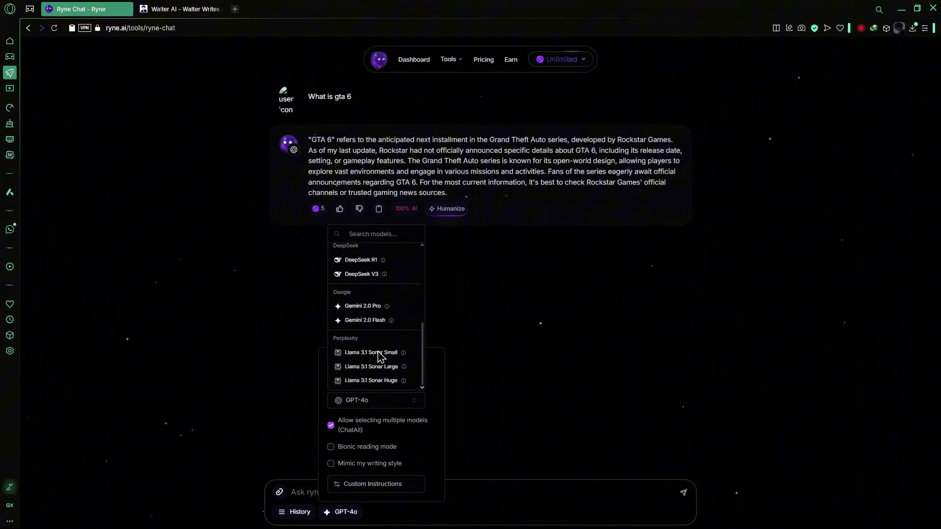
{"action": "scroll", "coordinate": [388, 362], "scroll_direction": "up", "scroll_amount": 6}
{"action": "left_click", "coordinate": [373, 286]}
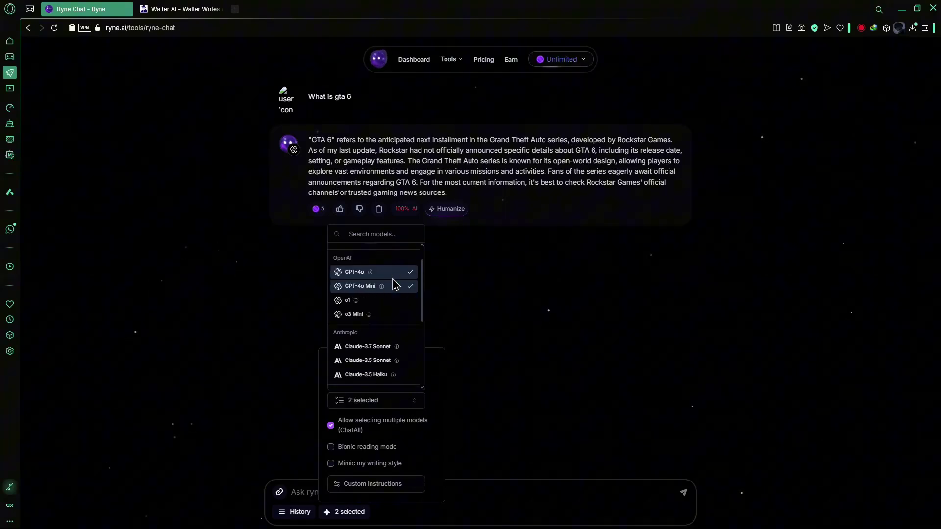
{"action": "left_click", "coordinate": [395, 287]}
{"action": "left_click", "coordinate": [397, 283]}
{"action": "left_click", "coordinate": [385, 300]}
{"action": "left_click", "coordinate": [381, 314]}
{"action": "left_click", "coordinate": [379, 347]}
Add more models to the selection and send 'Combine all the outputs'
{"action": "scroll", "coordinate": [379, 350], "scroll_direction": "down", "scroll_amount": 1}
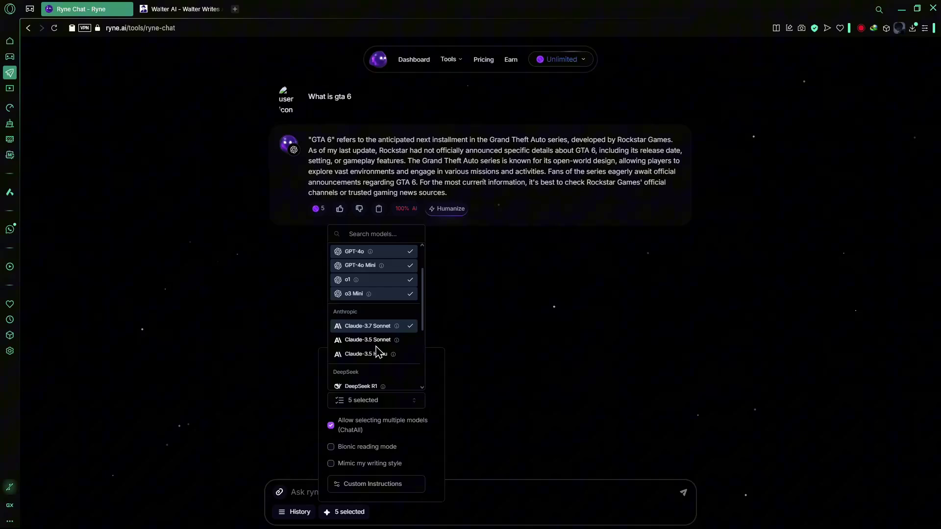
{"action": "left_click", "coordinate": [368, 340]}
{"action": "left_click", "coordinate": [366, 354]}
{"action": "scroll", "coordinate": [379, 354], "scroll_direction": "down", "scroll_amount": 1}
{"action": "left_click", "coordinate": [363, 357]}
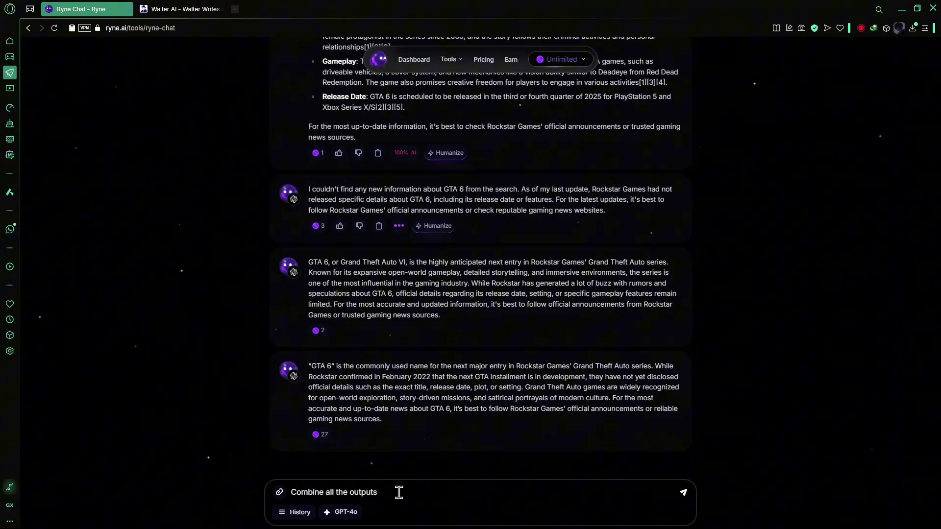
{"action": "left_click", "coordinate": [684, 492]}
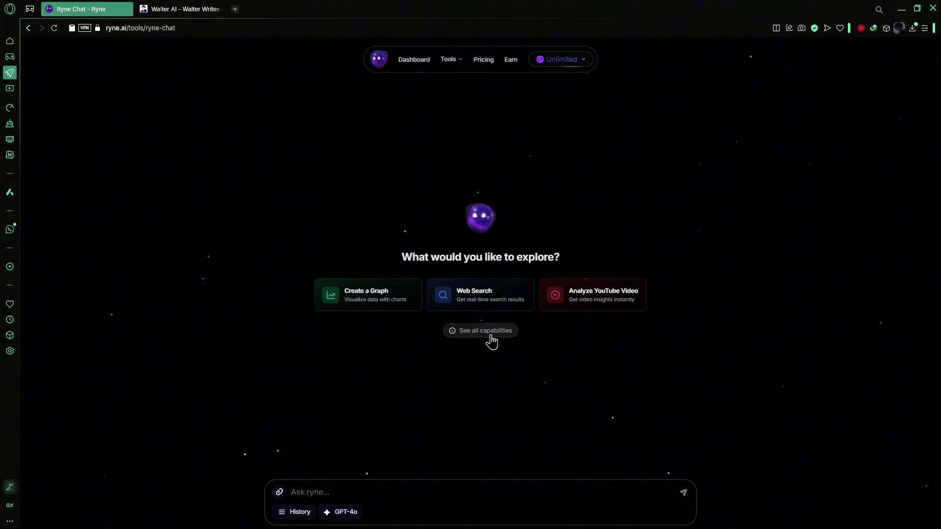
Step through the Ryne Chat capabilities tour: charts, file types, Google Search and image generation
{"action": "left_click", "coordinate": [490, 333]}
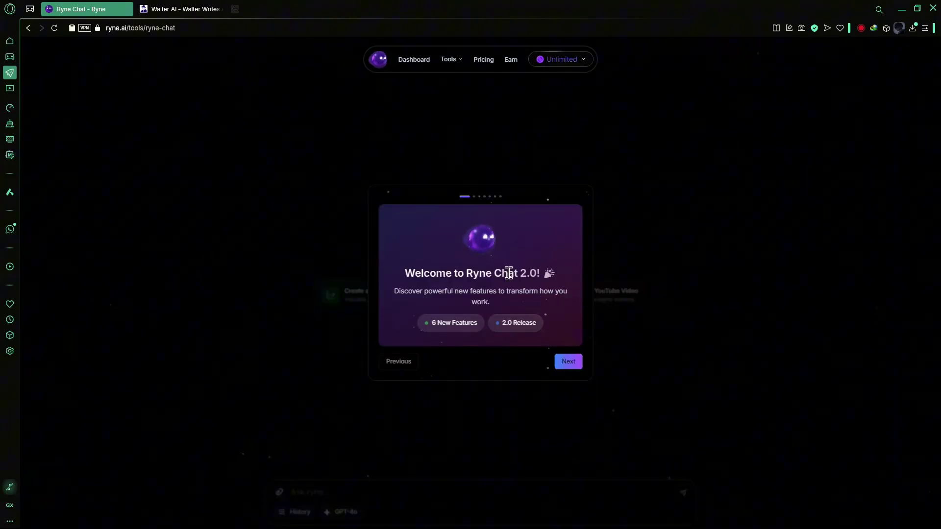
{"action": "left_click", "coordinate": [574, 367]}
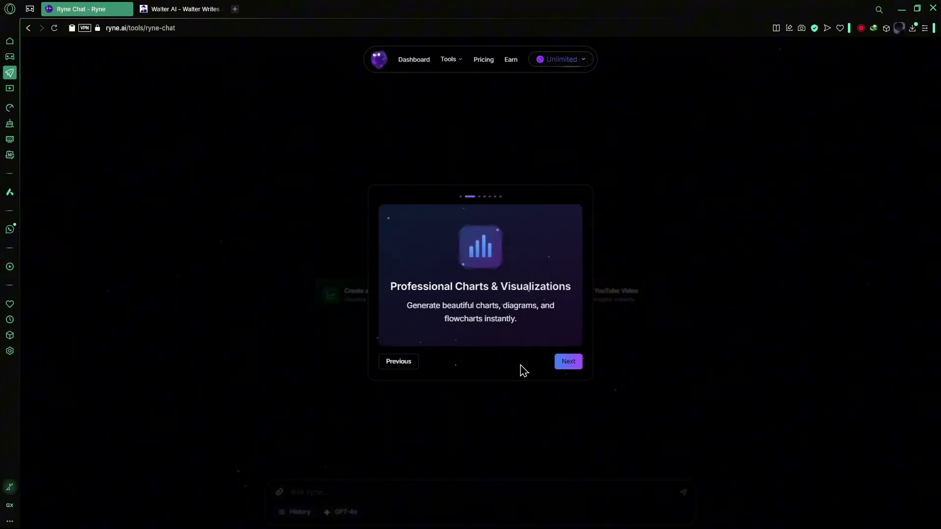
{"action": "left_click", "coordinate": [560, 368]}
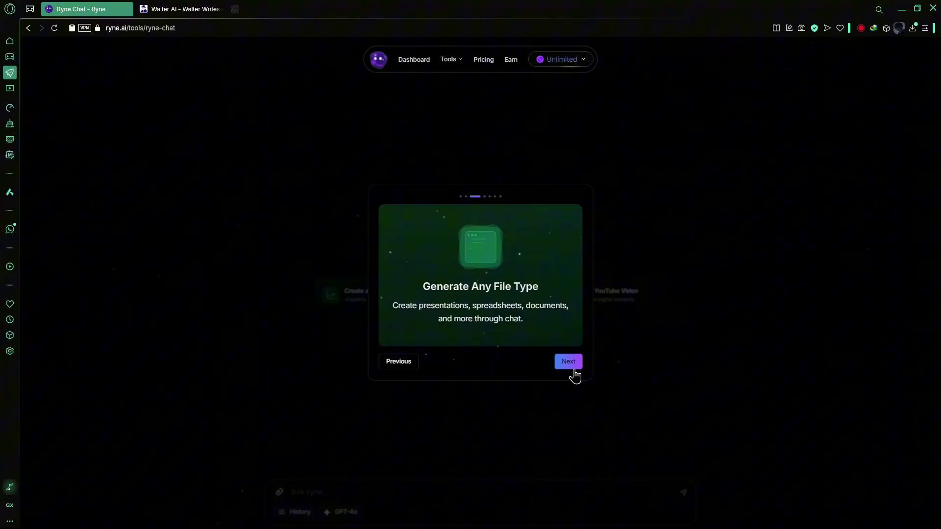
{"action": "left_click", "coordinate": [574, 372]}
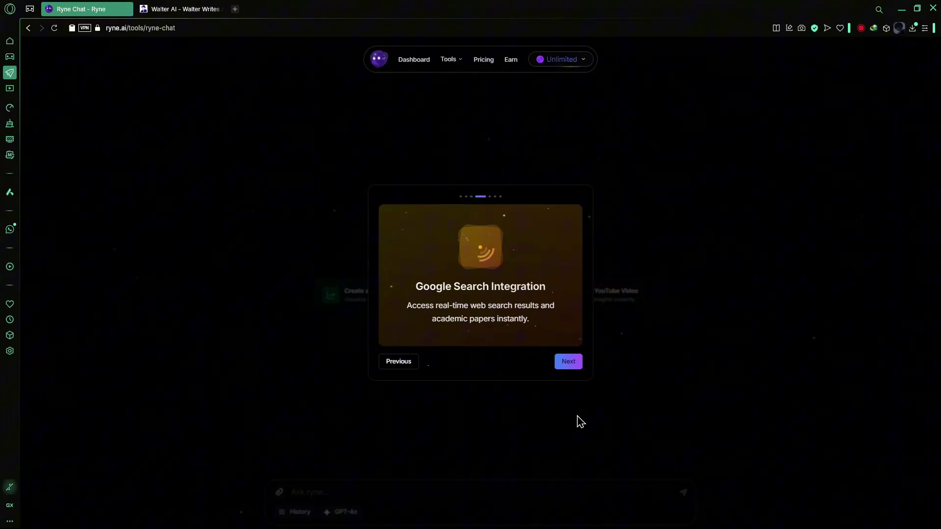
{"action": "left_click", "coordinate": [567, 371]}
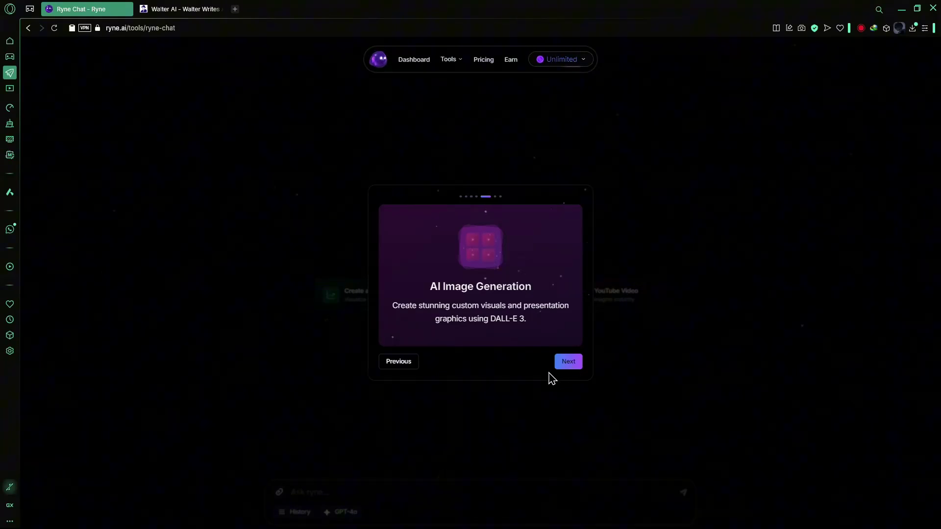
{"action": "left_click", "coordinate": [567, 361]}
In the AI Editor, select the GTA 6 Introduction and run Ask AI > Continue writing
{"action": "mouse_move", "coordinate": [448, 61]}
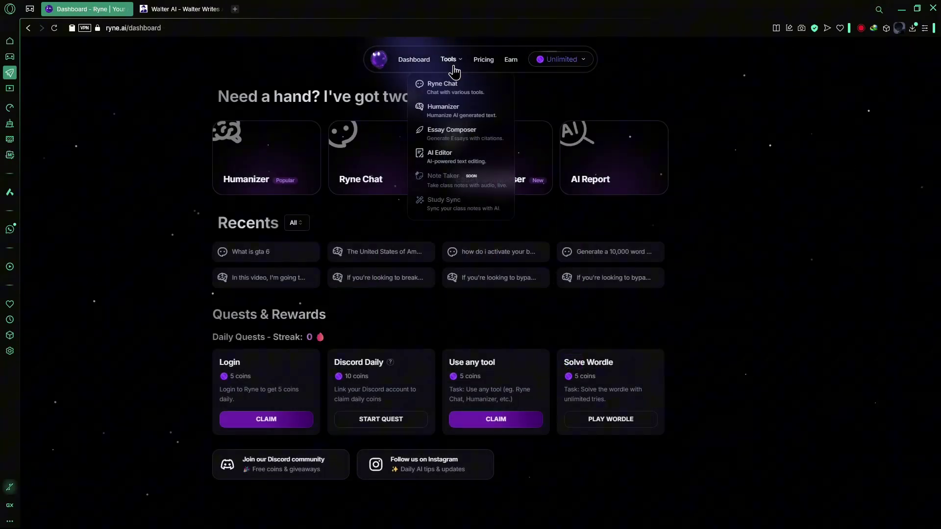
{"action": "left_click", "coordinate": [434, 163]}
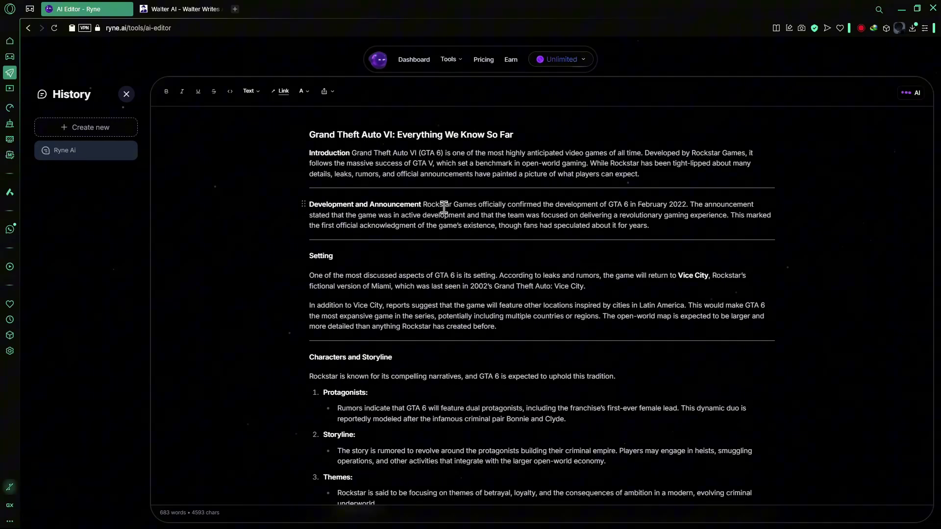
{"action": "left_click_drag", "start_coordinate": [314, 156], "coordinate": [407, 174]}
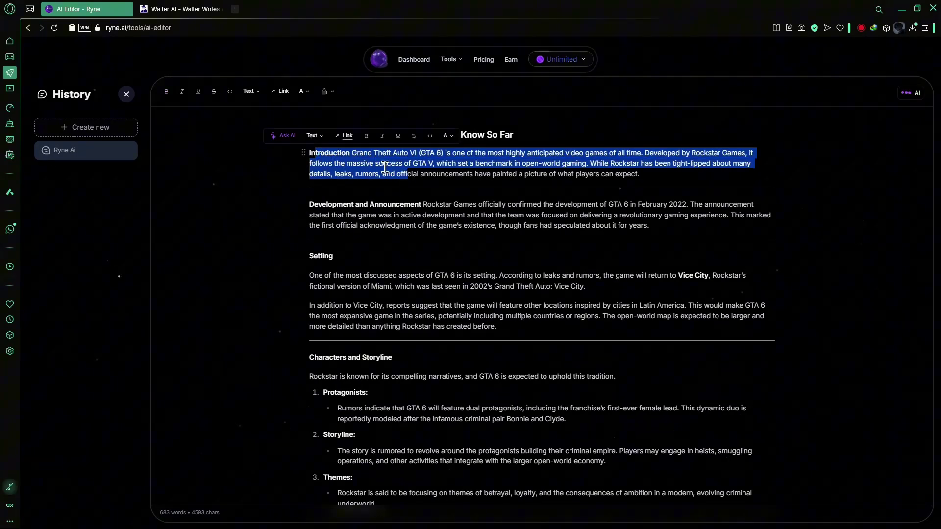
{"action": "left_click", "coordinate": [295, 138]}
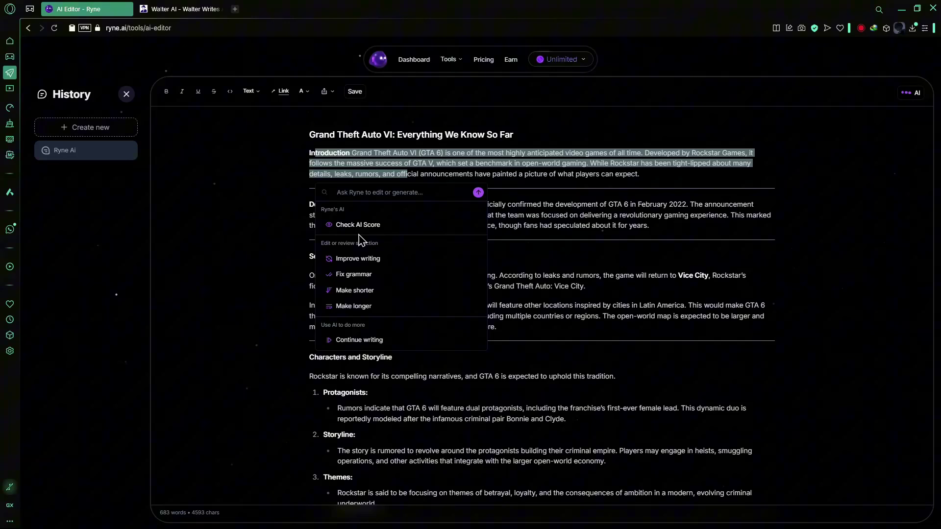
{"action": "left_click", "coordinate": [346, 340]}
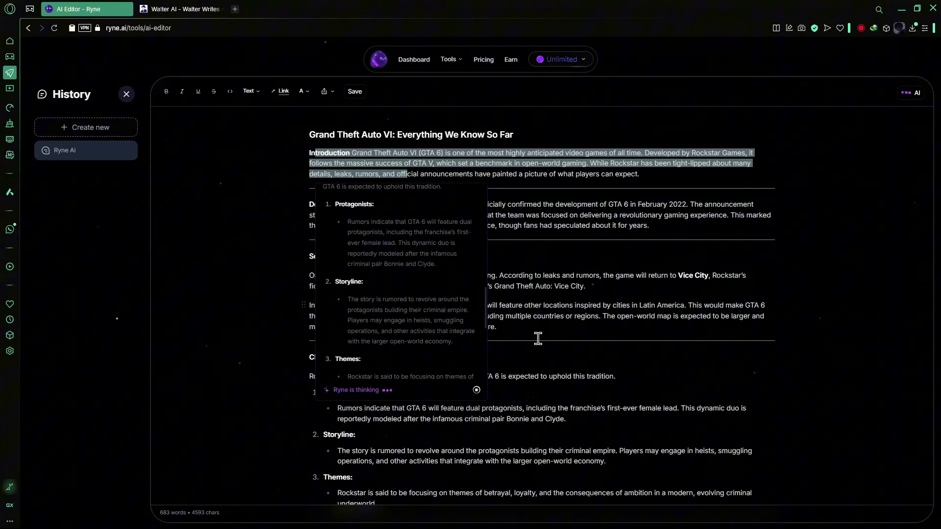
{"action": "key", "text": "alt+Left"}
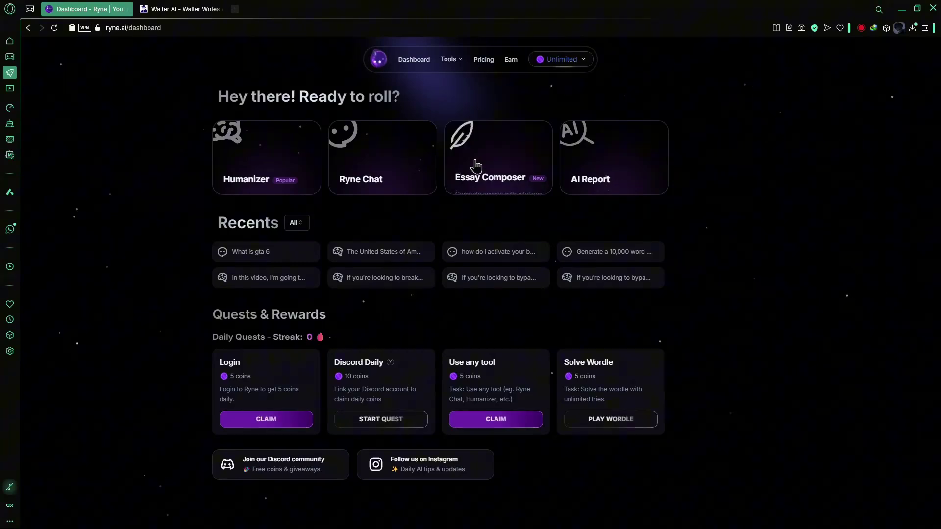
Submit the suggested essay topic 'The Impact of Artificial Intelligence on Modern Healthcare Systems'
{"action": "left_click", "coordinate": [472, 185]}
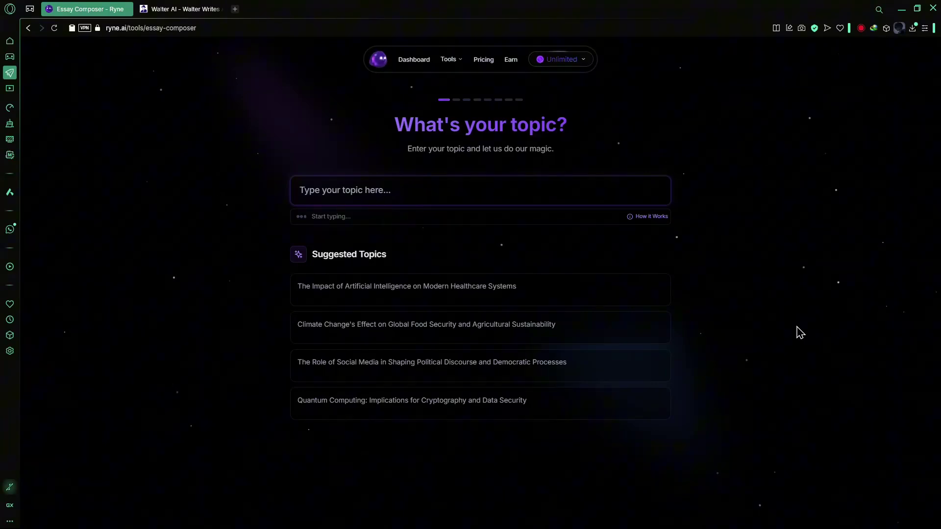
{"action": "left_click", "coordinate": [481, 196]}
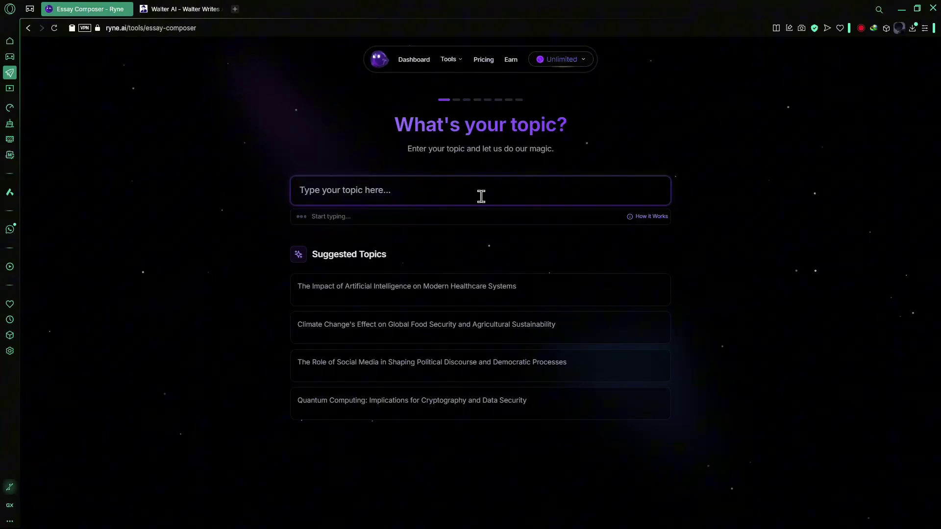
{"action": "left_click", "coordinate": [433, 296]}
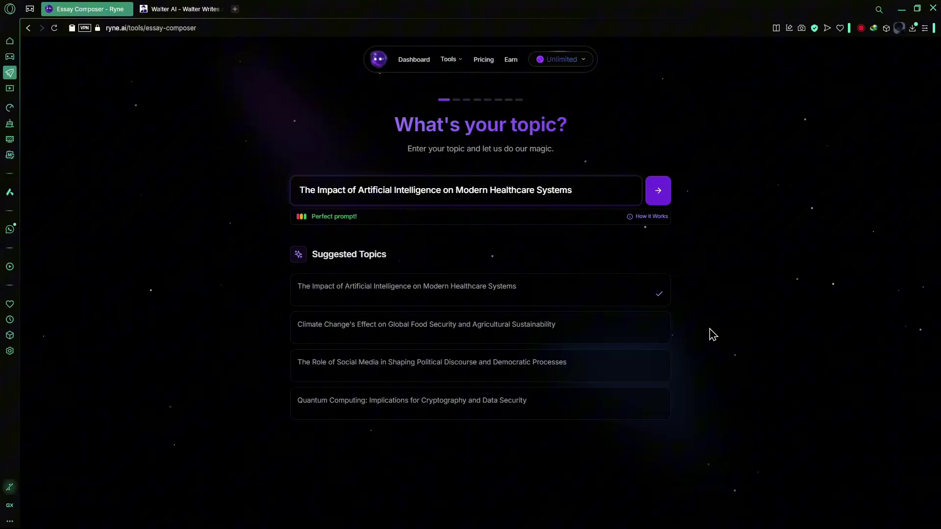
{"action": "left_click", "coordinate": [659, 191]}
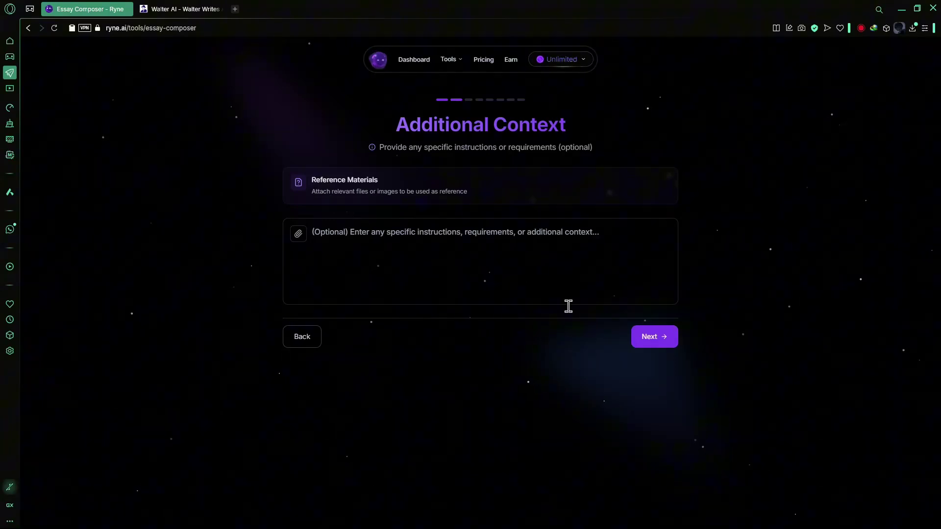
Skip additional context, set the essay length to 3000 words, and keep the Classic essay type
{"action": "left_click", "coordinate": [651, 343]}
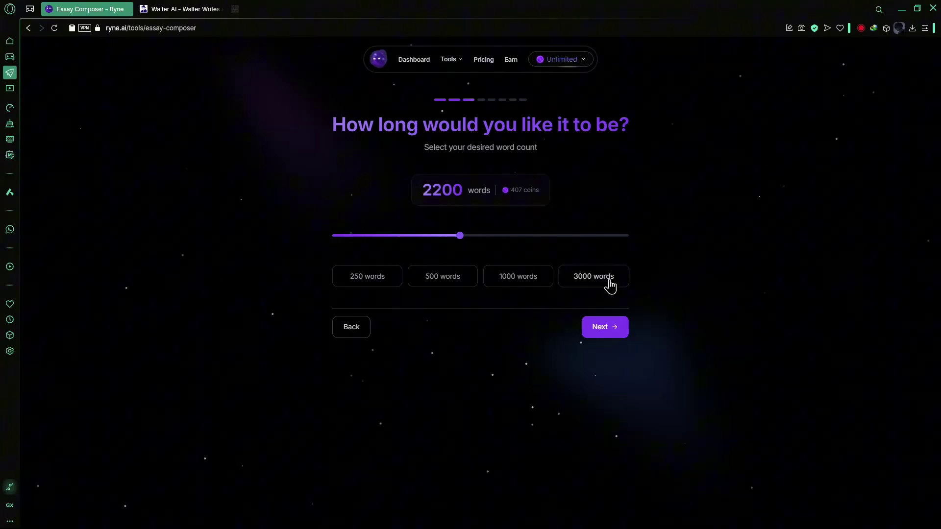
{"action": "left_click", "coordinate": [609, 284]}
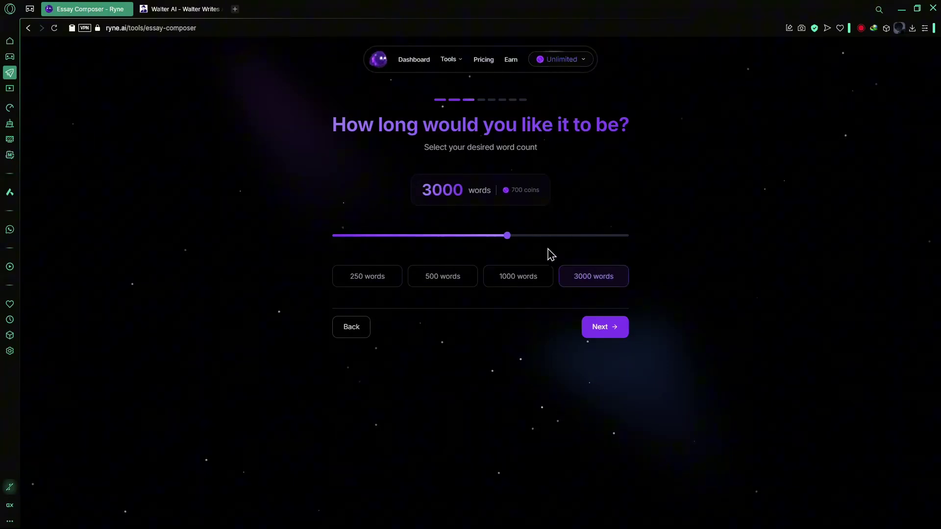
{"action": "left_click", "coordinate": [601, 324]}
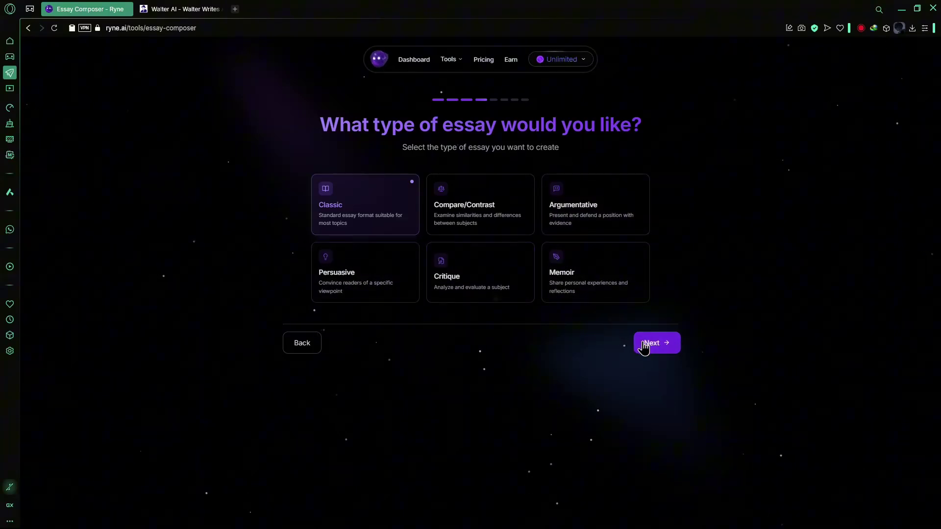
{"action": "left_click", "coordinate": [649, 346]}
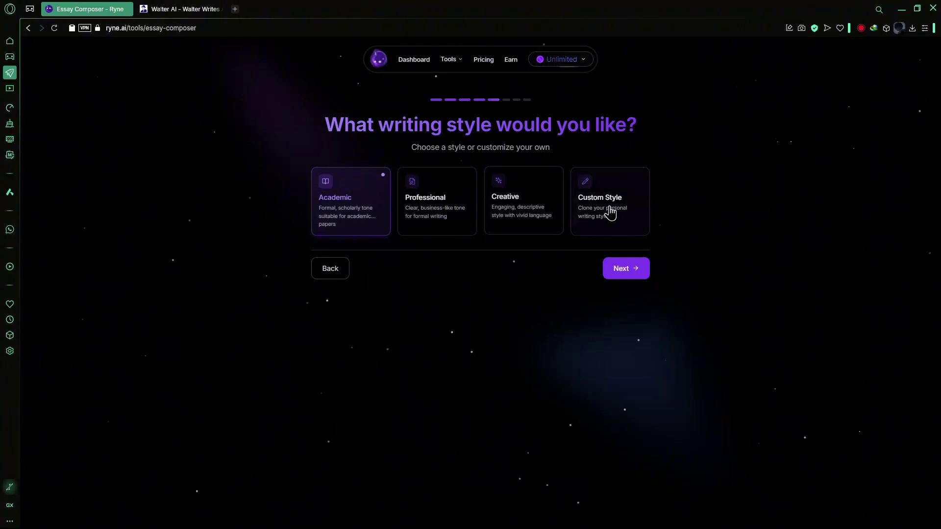
Choose the Academic writing style and continue to the Need References? step
{"action": "left_click", "coordinate": [589, 214]}
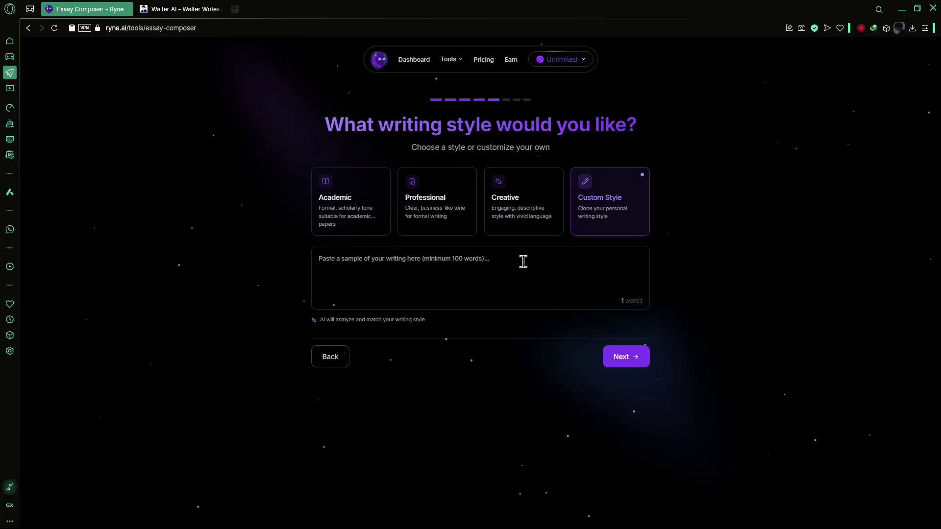
{"action": "left_click", "coordinate": [328, 286]}
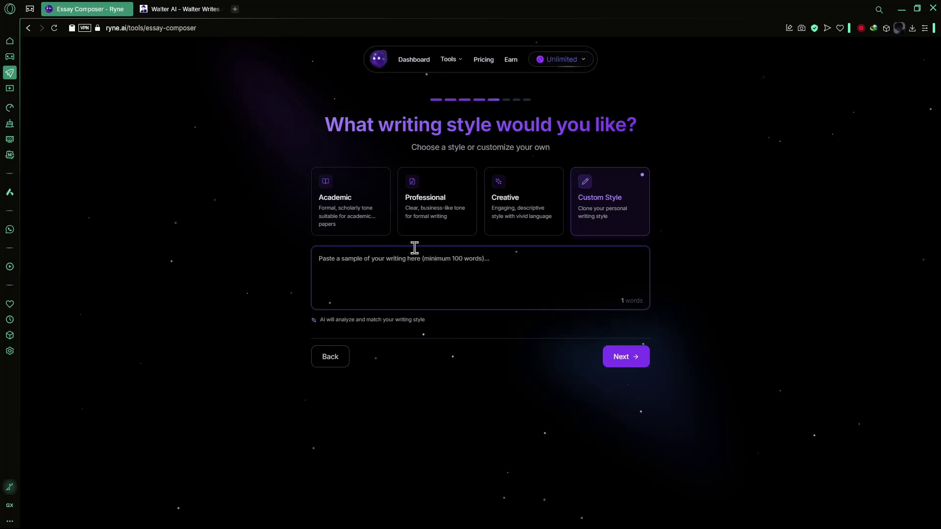
{"action": "left_click", "coordinate": [383, 231]}
{"action": "left_click", "coordinate": [642, 273]}
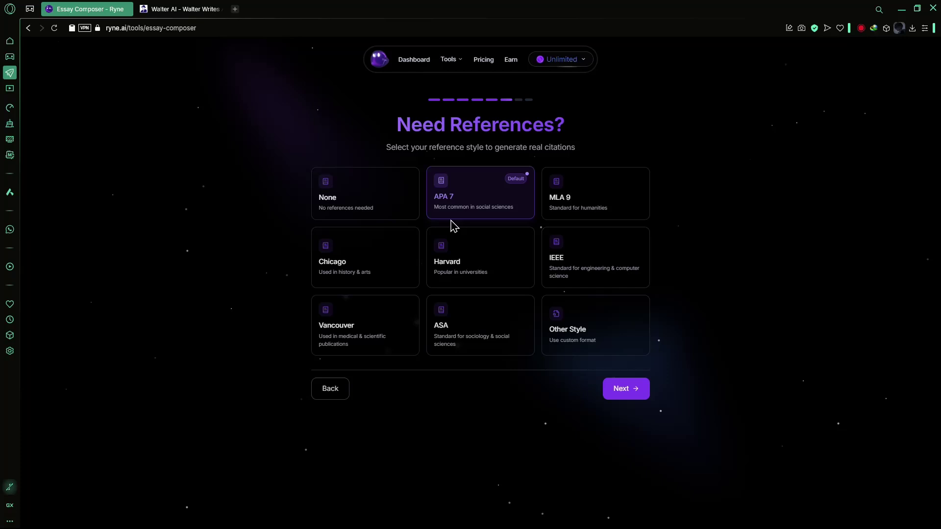
Keep APA 7 as the reference style and continue to the essay outline
{"action": "left_click", "coordinate": [599, 348]}
{"action": "left_click", "coordinate": [478, 219]}
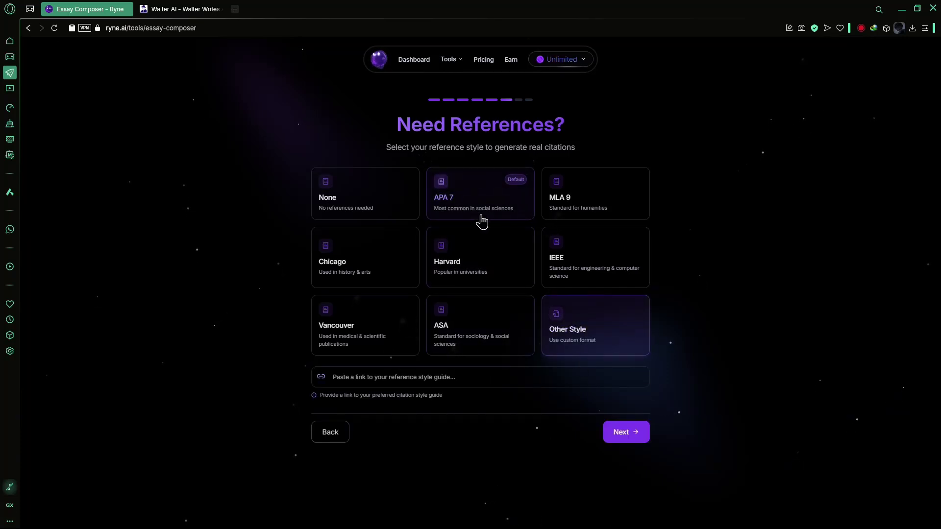
{"action": "left_click", "coordinate": [626, 391]}
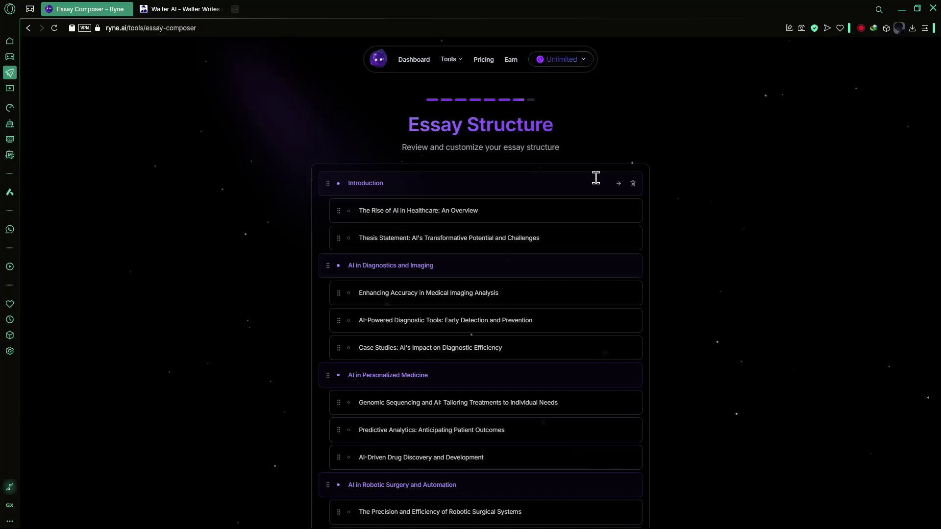
Add a New point under References and delete the Conclusion section from the outline
{"action": "scroll", "coordinate": [419, 162], "scroll_direction": "down", "scroll_amount": 7}
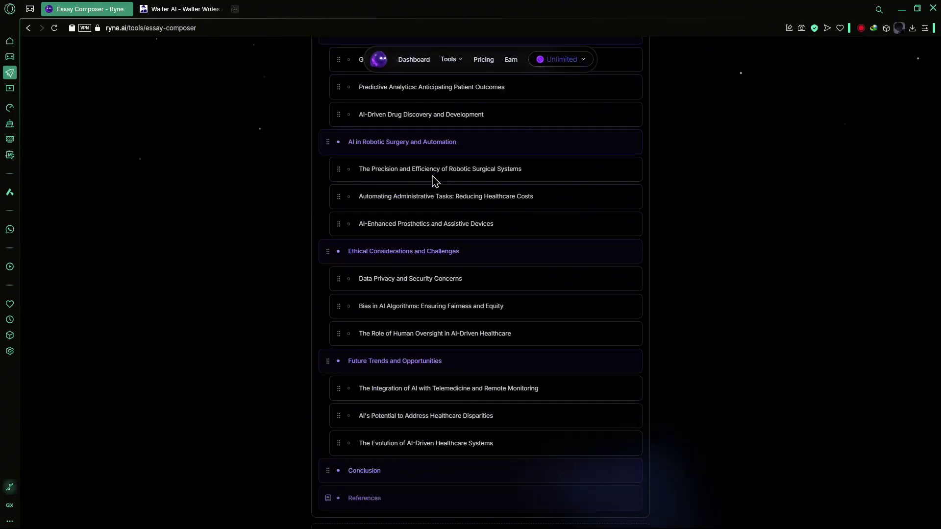
{"action": "scroll", "coordinate": [435, 181], "scroll_direction": "down", "scroll_amount": 2}
{"action": "mouse_move", "coordinate": [323, 376]}
{"action": "left_mouse_down"}
{"action": "mouse_move", "coordinate": [313, 329]}
{"action": "mouse_move", "coordinate": [322, 382]}
{"action": "left_mouse_up"}
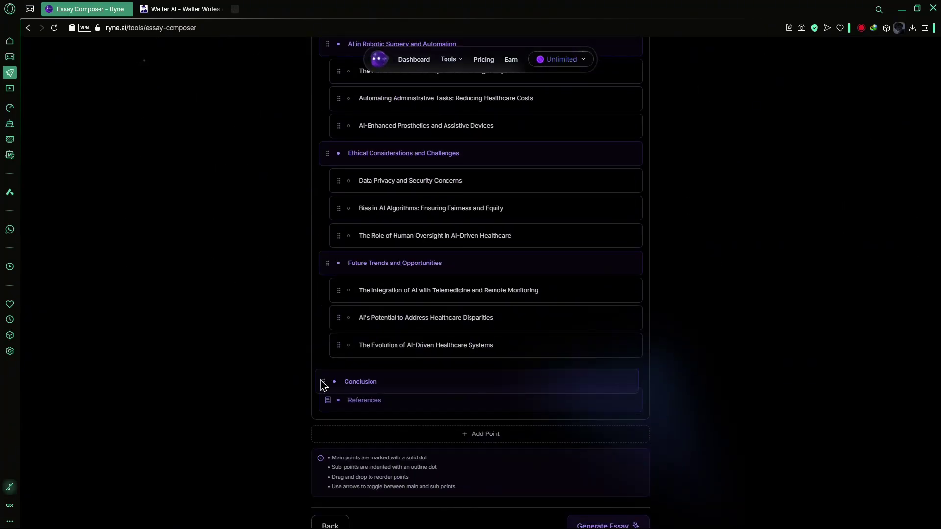
{"action": "left_click", "coordinate": [505, 436]}
{"action": "scroll", "coordinate": [443, 426], "scroll_direction": "up", "scroll_amount": 1}
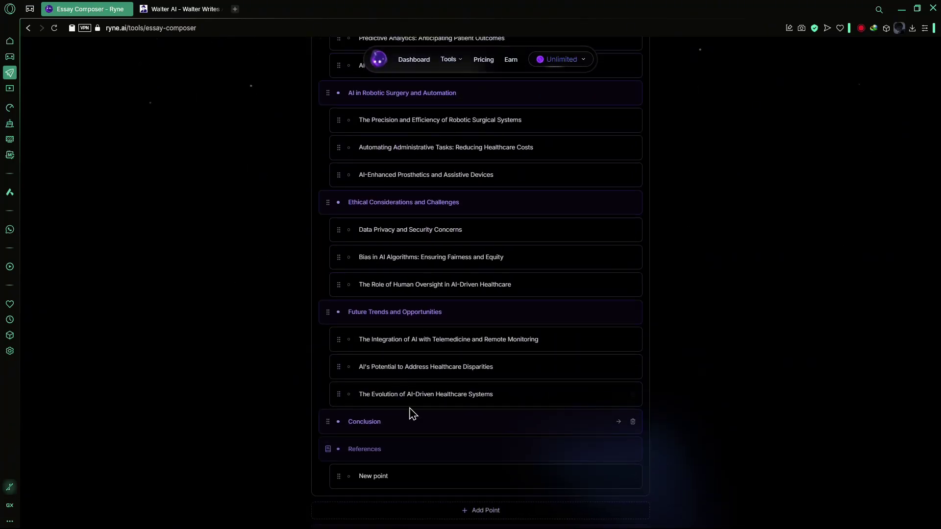
{"action": "left_click", "coordinate": [633, 421]}
{"action": "scroll", "coordinate": [614, 393], "scroll_direction": "up", "scroll_amount": 5}
{"action": "scroll", "coordinate": [582, 359], "scroll_direction": "down", "scroll_amount": 10}
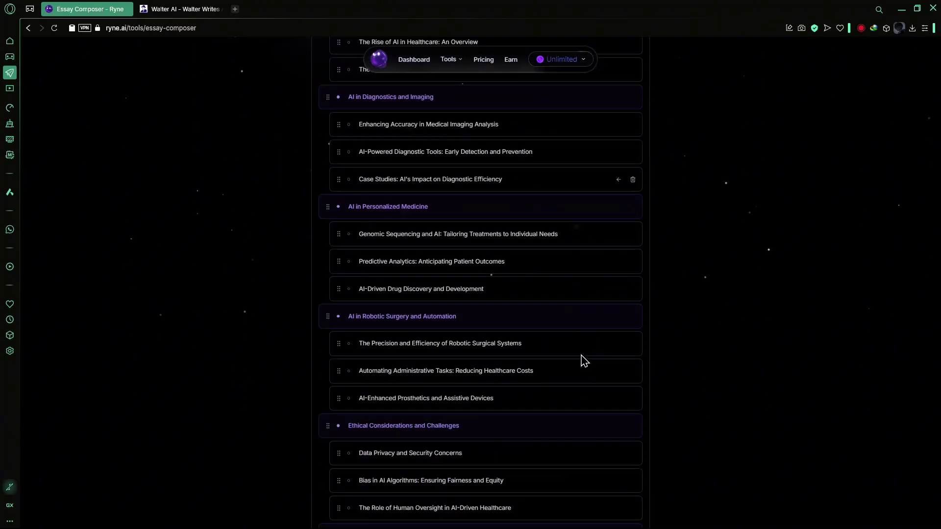
Generate the healthcare essay from the outline and check its 100% AI score
{"action": "left_click", "coordinate": [620, 497]}
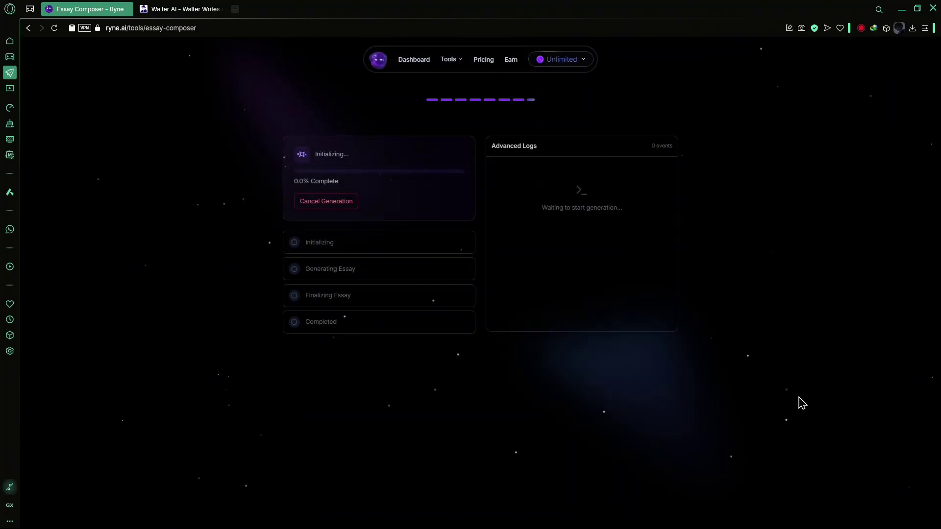
{"action": "scroll", "coordinate": [558, 182], "scroll_direction": "down", "scroll_amount": 10}
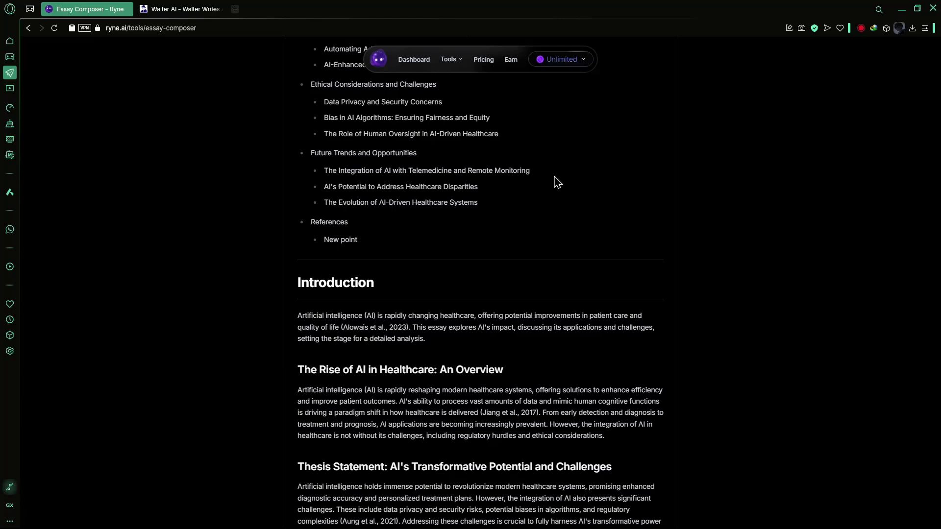
{"action": "scroll", "coordinate": [556, 182], "scroll_direction": "down", "scroll_amount": 2}
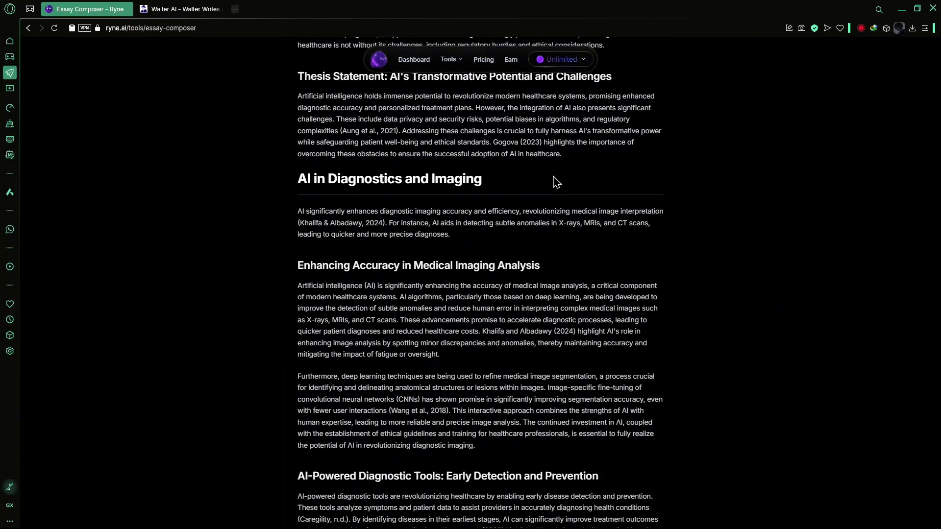
{"action": "scroll", "coordinate": [556, 183], "scroll_direction": "up", "scroll_amount": 10}
{"action": "scroll", "coordinate": [556, 183], "scroll_direction": "up", "scroll_amount": 10}
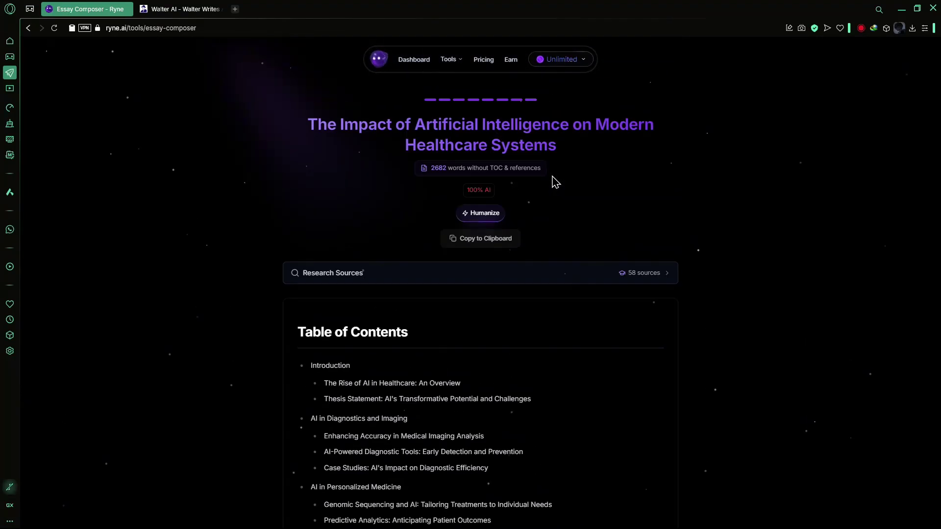
{"action": "left_click_drag", "start_coordinate": [491, 201], "coordinate": [529, 201]}
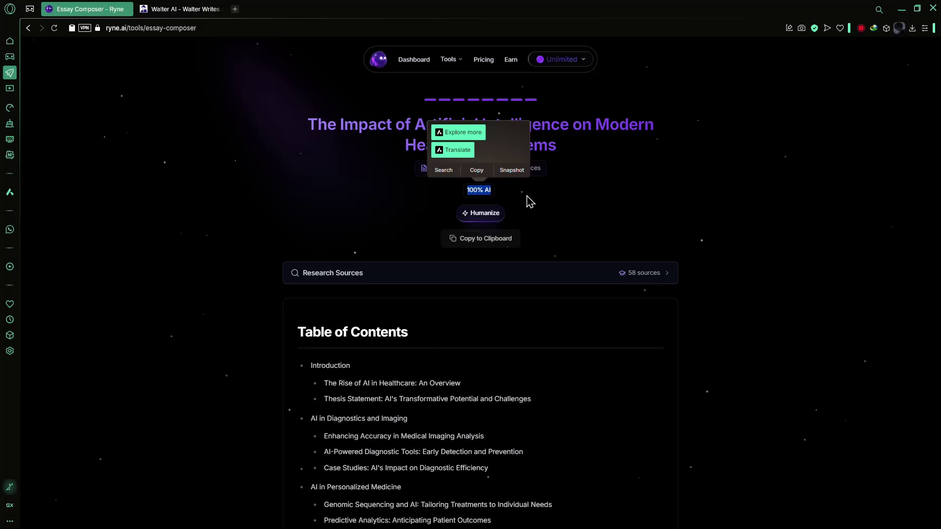
Humanize the essay, bringing its score down to 9% AI
{"action": "left_click", "coordinate": [495, 208]}
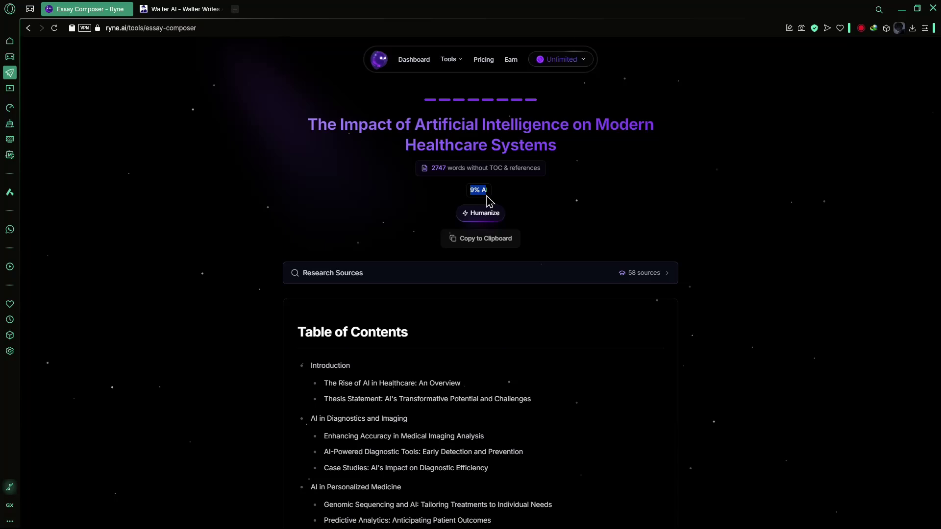
{"action": "left_click_drag", "start_coordinate": [490, 201], "coordinate": [484, 201]}
{"action": "left_click", "coordinate": [560, 201]}
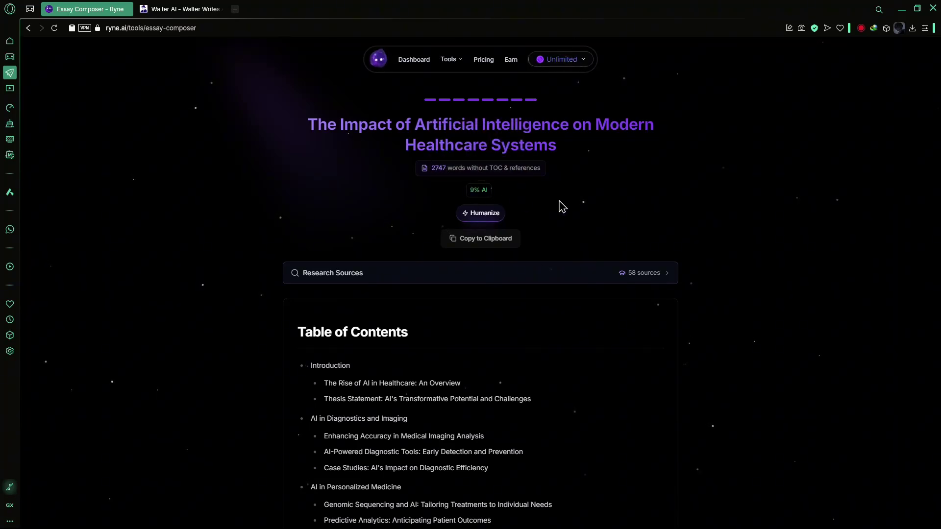
Show the essay's research sources and open the PMC health workforce article
{"action": "left_click", "coordinate": [552, 276]}
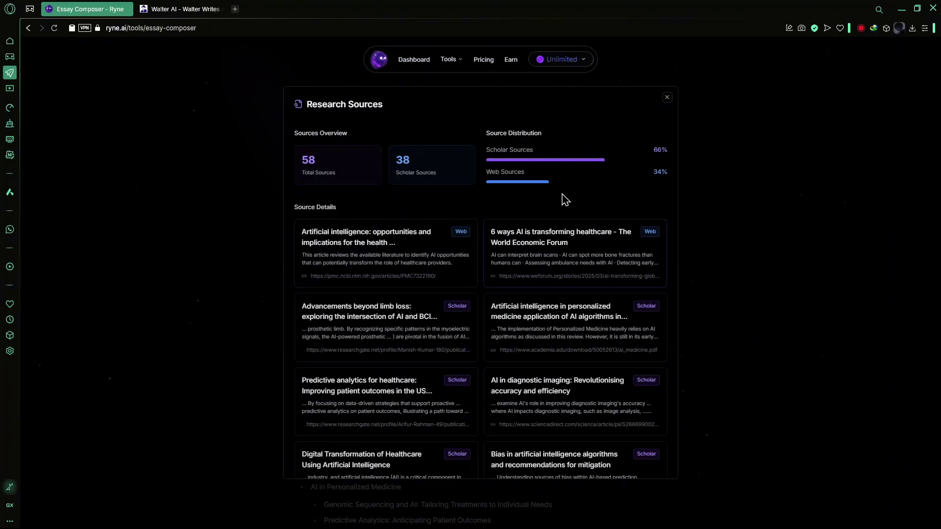
{"action": "left_click", "coordinate": [358, 265]}
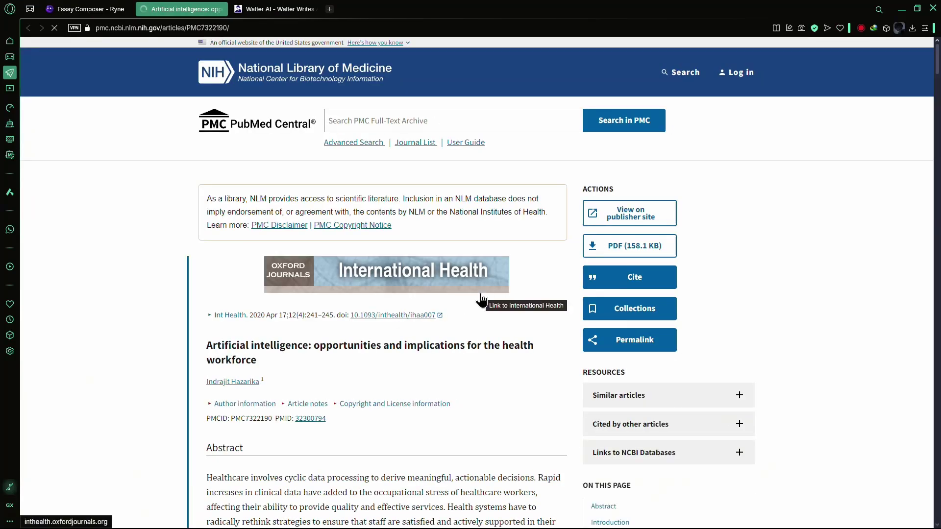
{"action": "scroll", "coordinate": [549, 300], "scroll_direction": "down", "scroll_amount": 6}
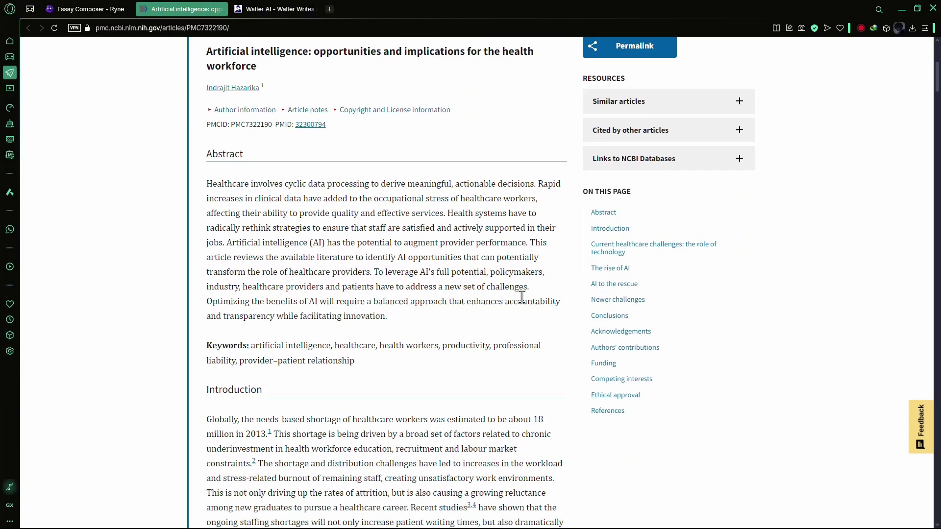
{"action": "scroll", "coordinate": [522, 297], "scroll_direction": "down", "scroll_amount": 4}
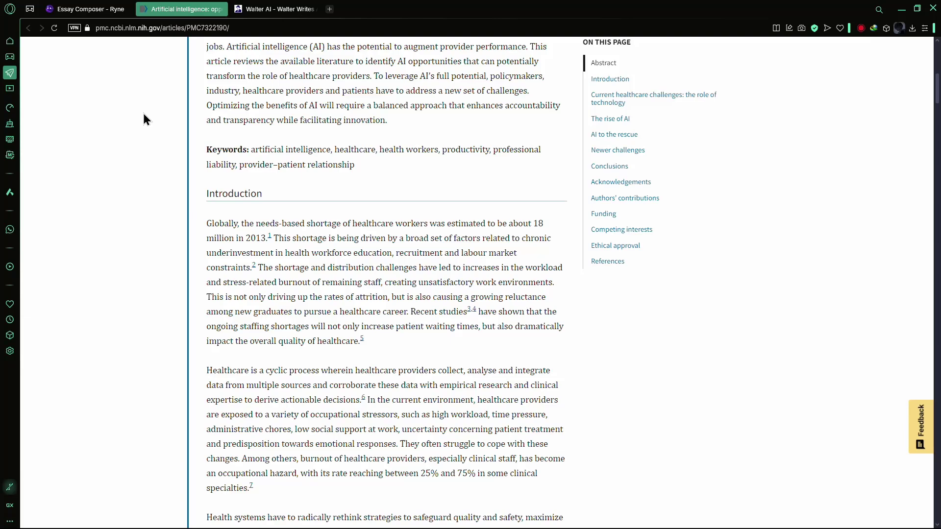
Return to the sources and open the World Economic Forum '6 ways AI is transforming healthcare' article
{"action": "left_click", "coordinate": [91, 9]}
{"action": "left_click", "coordinate": [571, 242]}
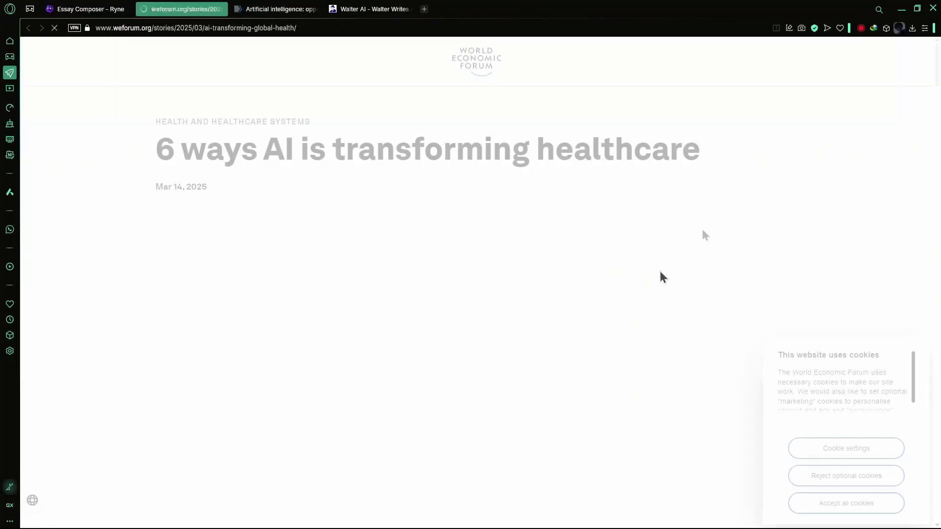
{"action": "scroll", "coordinate": [667, 304], "scroll_direction": "down", "scroll_amount": 3}
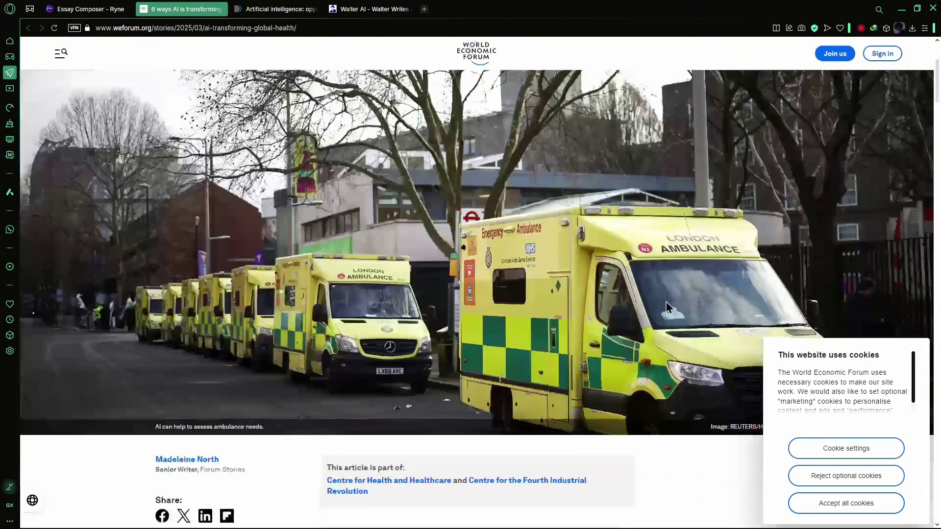
{"action": "scroll", "coordinate": [667, 308], "scroll_direction": "down", "scroll_amount": 8}
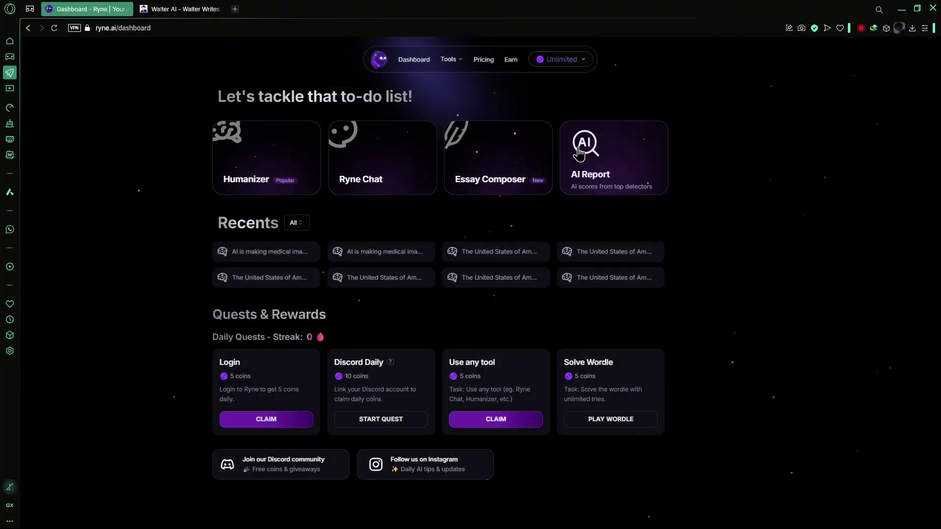
Open the AI Report form and review its listed detectors: Turnitin, GPTZero and Writer
{"action": "left_click", "coordinate": [596, 186]}
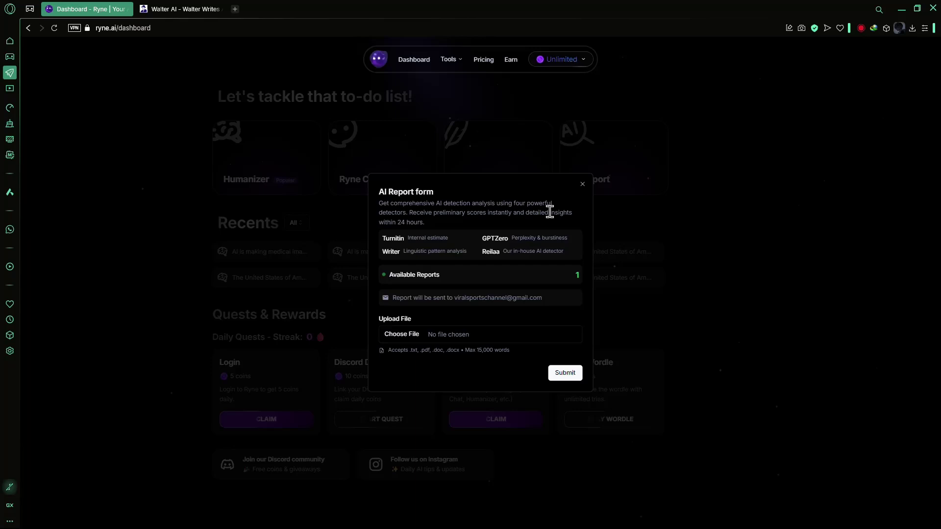
{"action": "left_click_drag", "start_coordinate": [380, 202], "coordinate": [432, 223]}
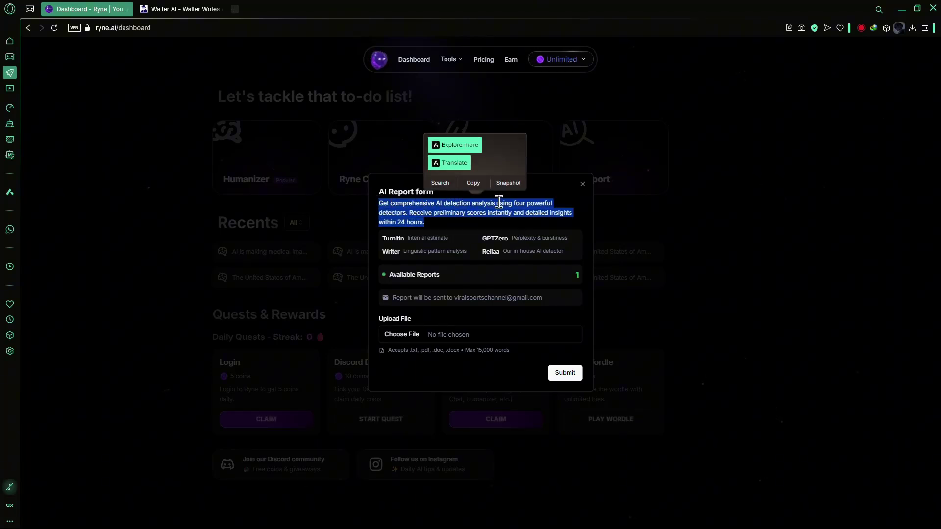
{"action": "left_click", "coordinate": [508, 228]}
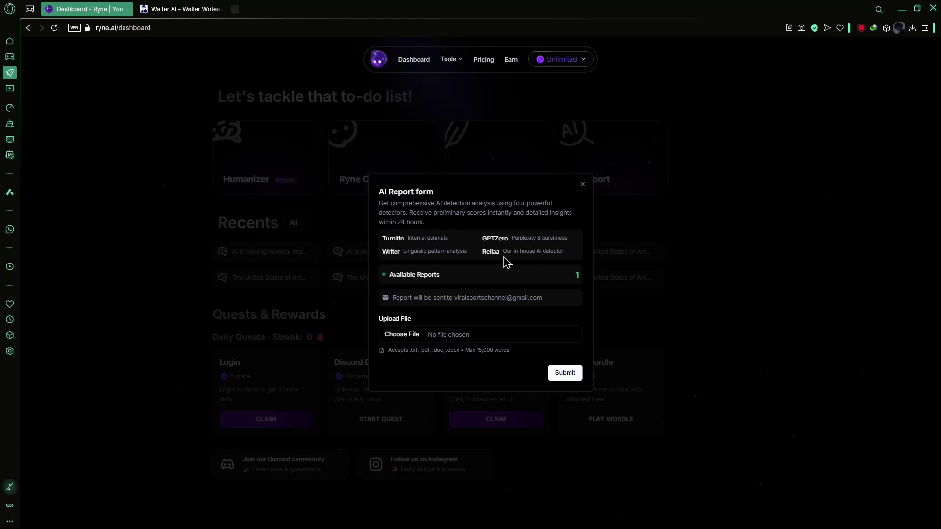
{"action": "double_click", "coordinate": [392, 238]}
{"action": "double_click", "coordinate": [493, 239]}
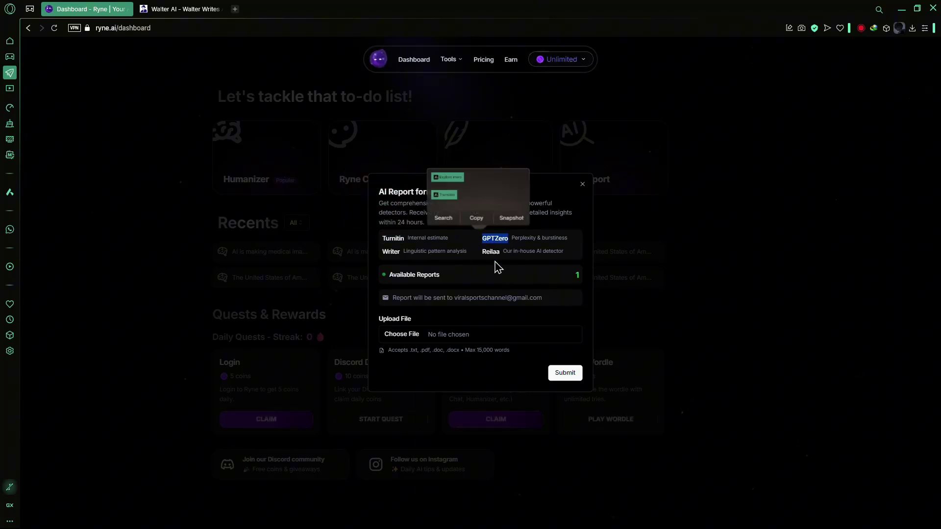
{"action": "double_click", "coordinate": [391, 251]}
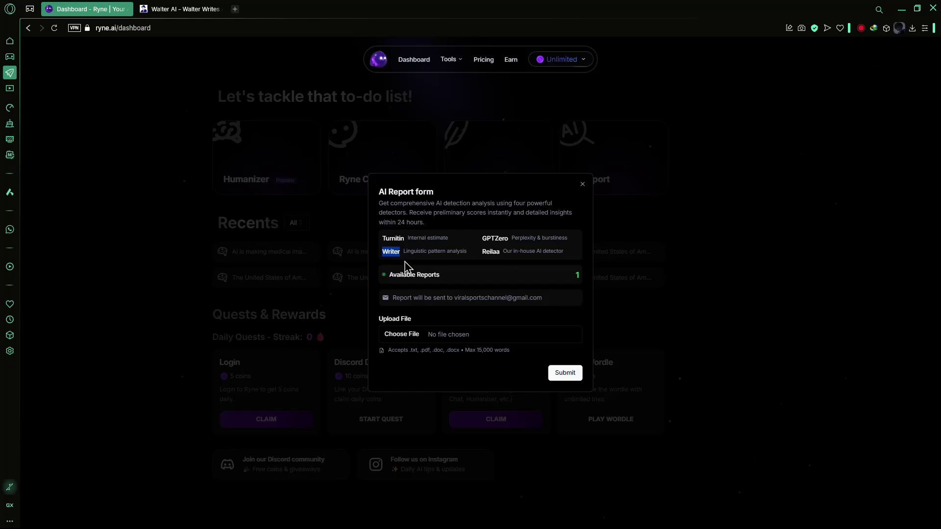
{"action": "left_click", "coordinate": [462, 319]}
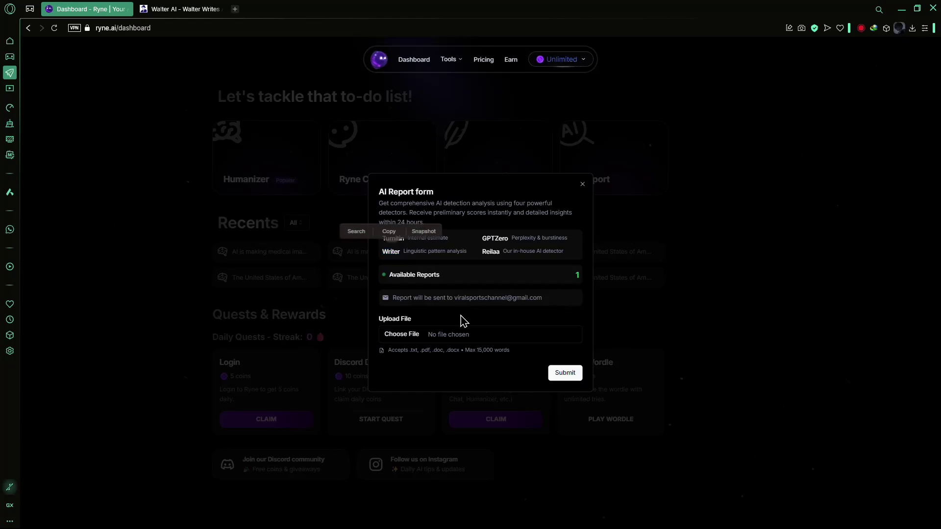
Upload United States Essay.txt and submit it for an AI report
{"action": "left_click", "coordinate": [402, 334]}
{"action": "left_click", "coordinate": [181, 169]}
{"action": "double_click", "coordinate": [181, 170]}
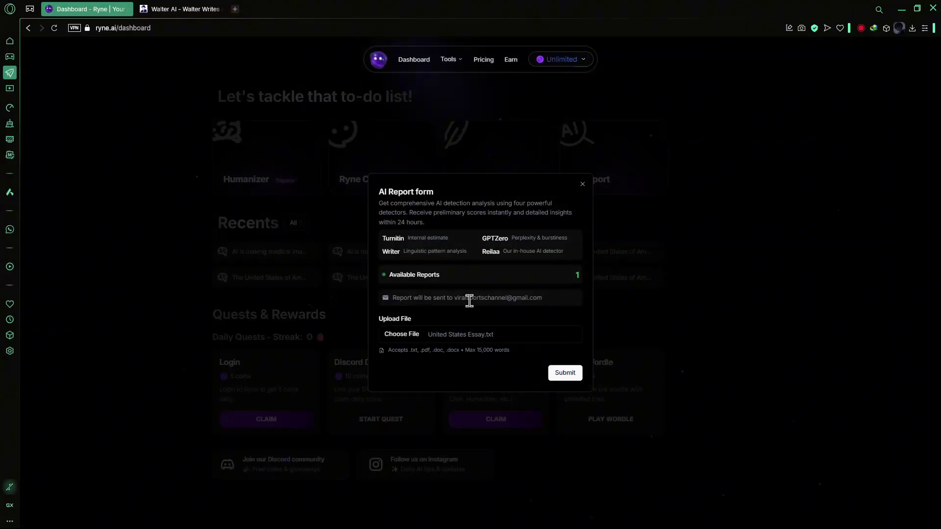
{"action": "left_click", "coordinate": [565, 373]}
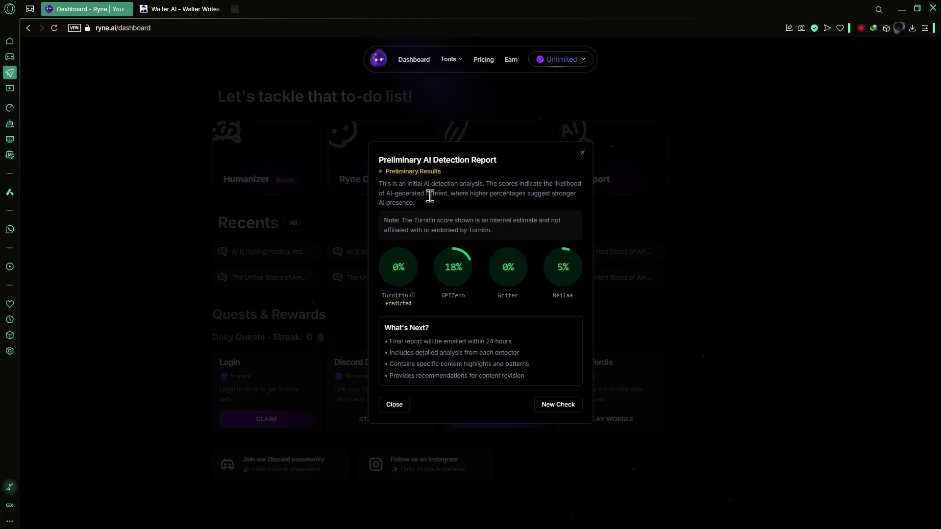
Review the report's Turnitin score and pick out GPTZero's 18% result to cross-check
{"action": "double_click", "coordinate": [395, 296]}
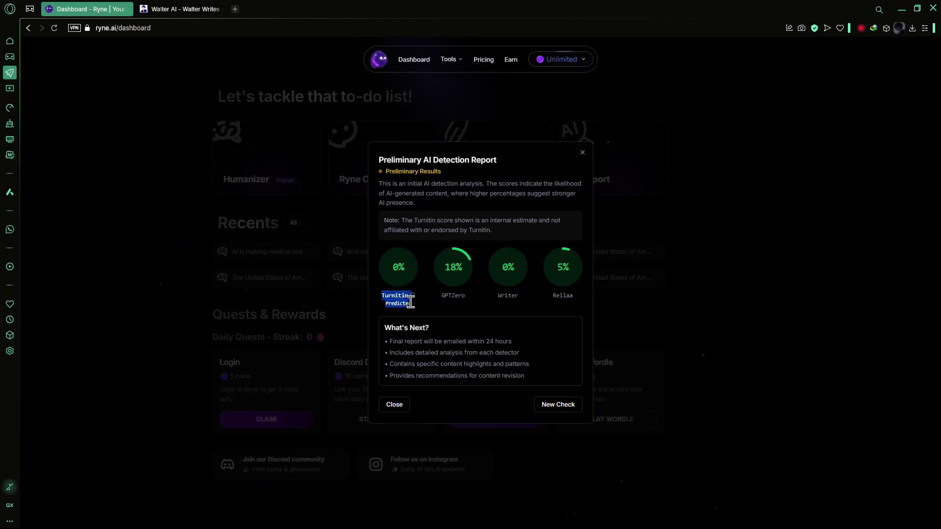
{"action": "left_click", "coordinate": [467, 313]}
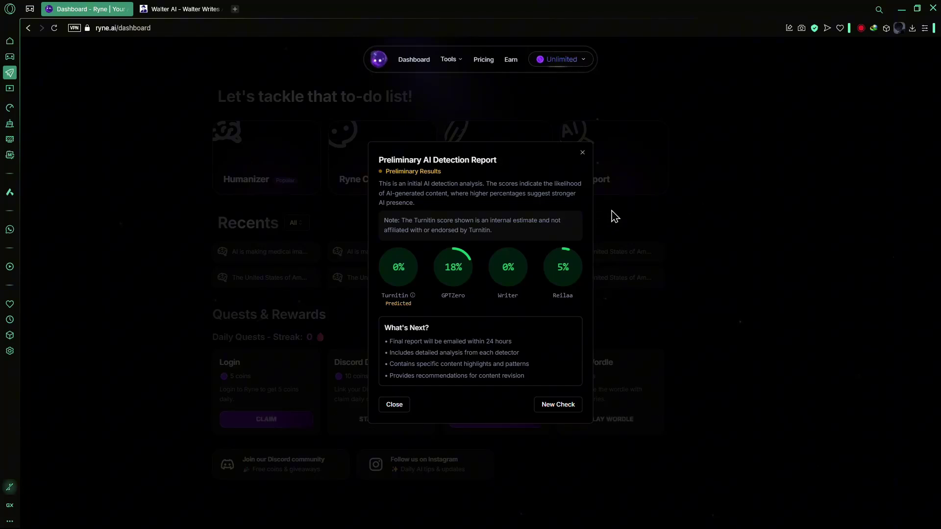
{"action": "double_click", "coordinate": [460, 296]}
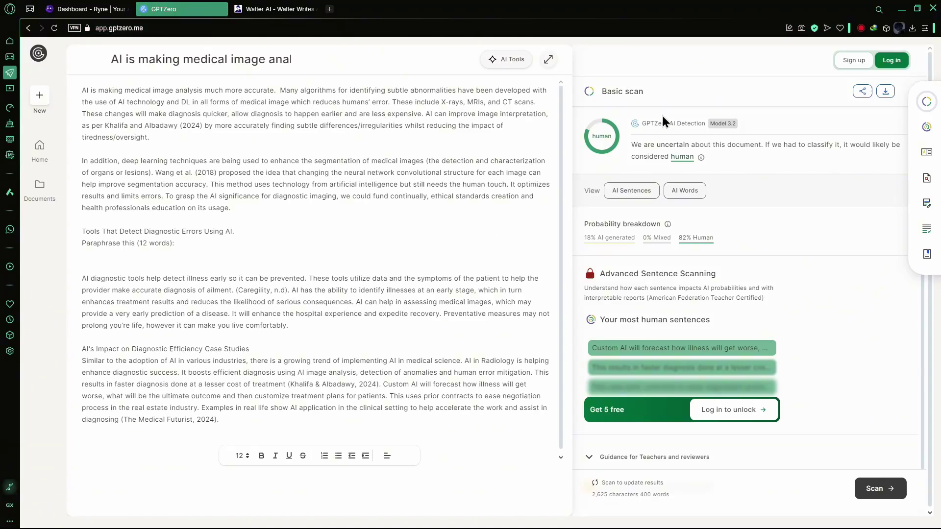
Confirm GPTZero's 18% AI generated result, then close GPTZero and move to Walter AI
{"action": "left_click_drag", "start_coordinate": [586, 238], "coordinate": [637, 239]}
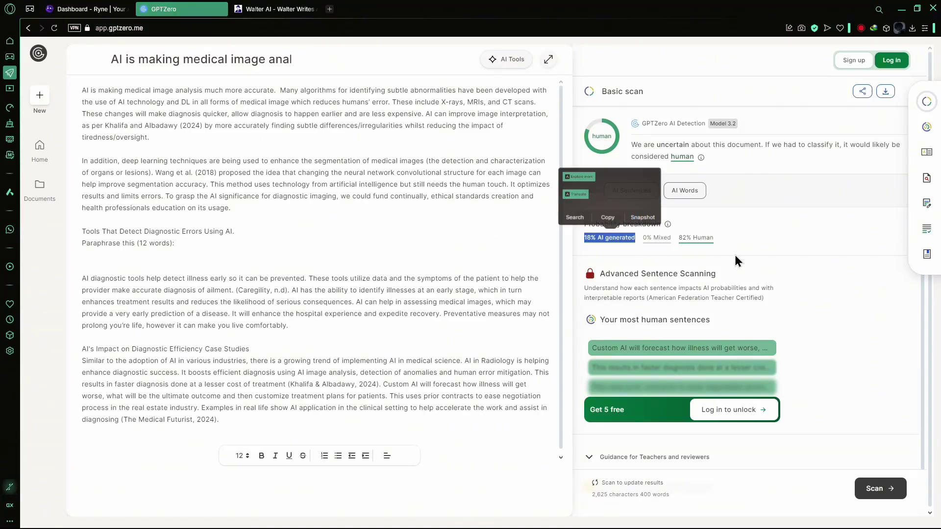
{"action": "left_click", "coordinate": [799, 263]}
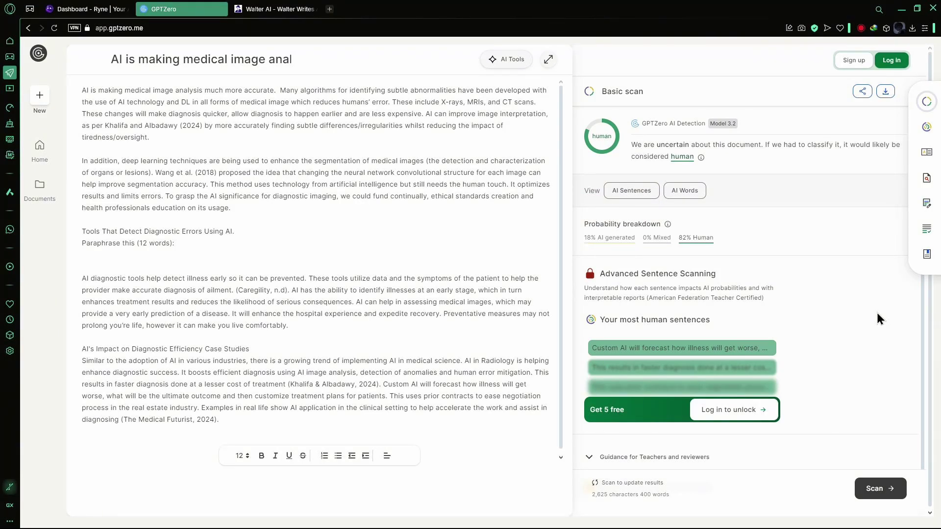
{"action": "key", "text": "ctrl+Tab"}
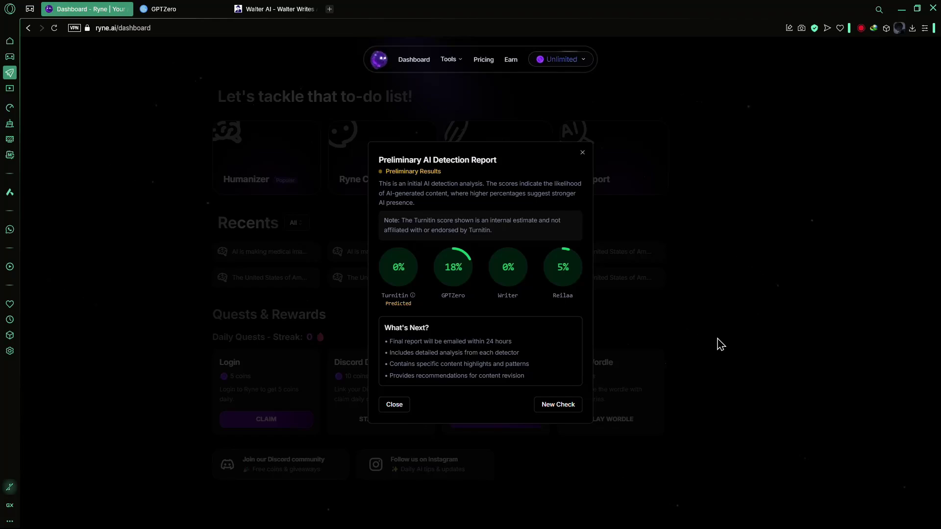
{"action": "key", "text": "ctrl+Tab"}
{"action": "key", "text": "ctrl+w"}
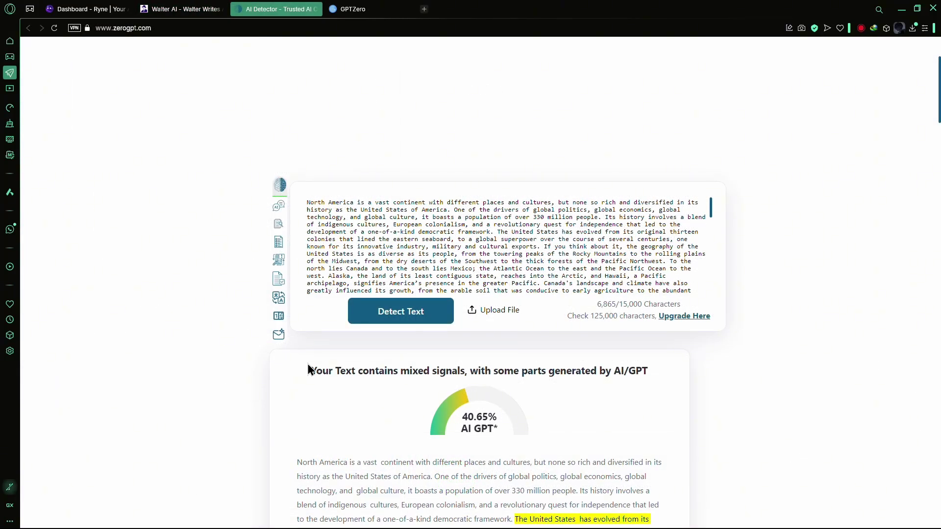
Compare ZeroGPT's 40.65% AI score with GPTZero's 99% AI verdict, then return to Walter AI
{"action": "scroll", "coordinate": [536, 301], "scroll_direction": "down", "scroll_amount": 4}
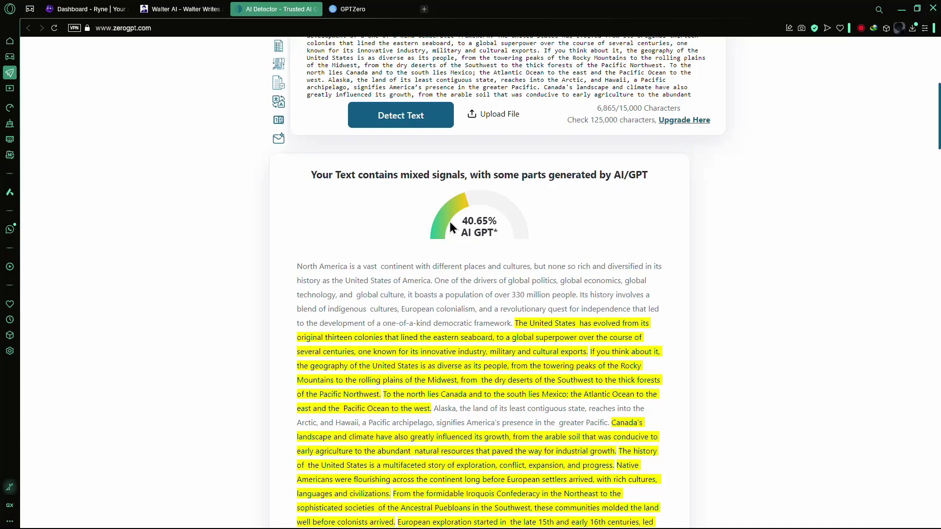
{"action": "left_click", "coordinate": [357, 10]}
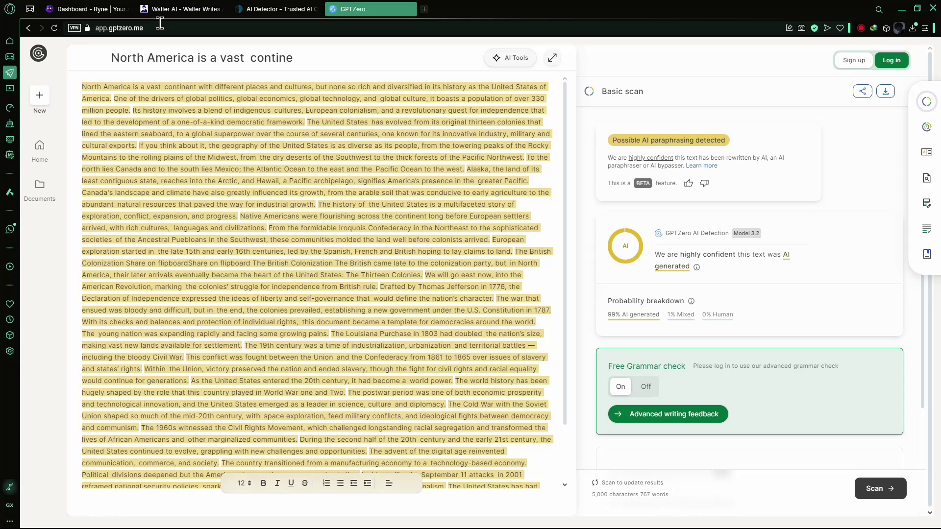
{"action": "left_click", "coordinate": [178, 9]}
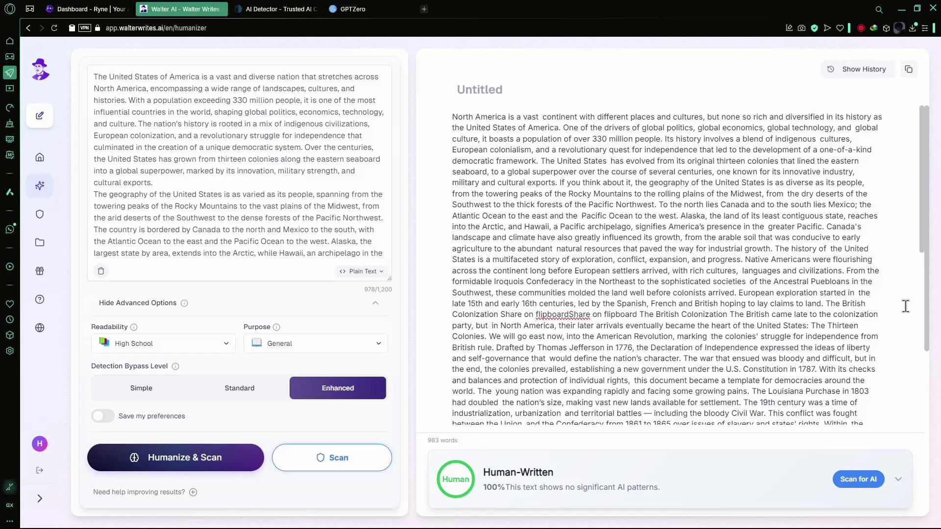
Return to the Walter dashboard showing 51,239 of 55,000 words left and expand the sidebar labels
{"action": "key", "text": "alt+Left"}
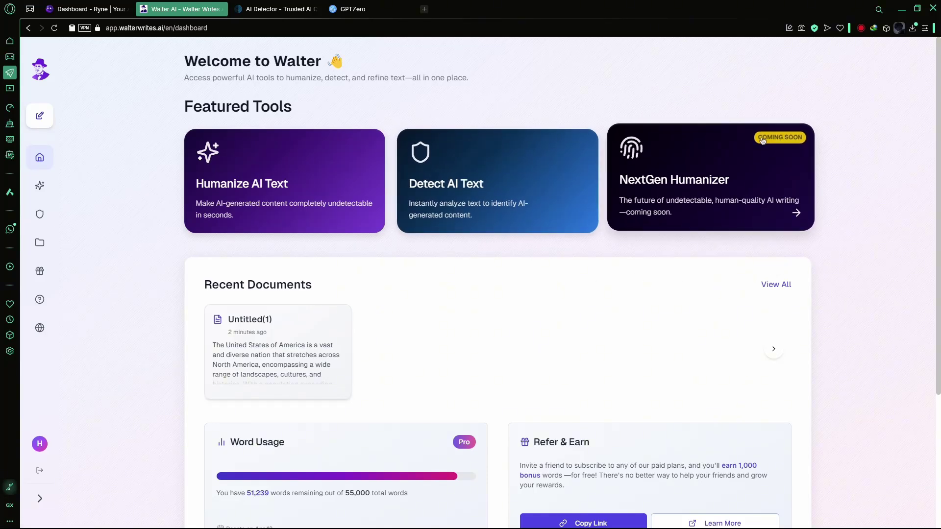
{"action": "scroll", "coordinate": [905, 376], "scroll_direction": "down", "scroll_amount": 4}
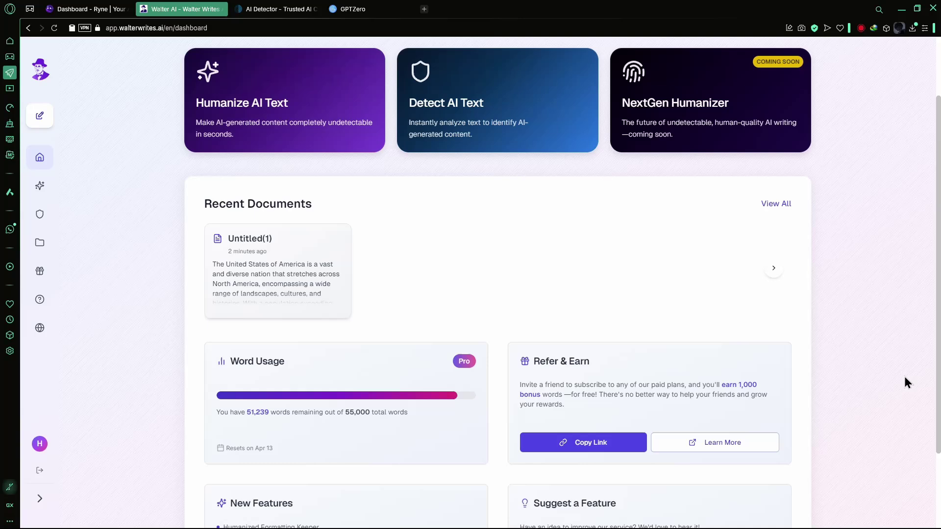
{"action": "scroll", "coordinate": [878, 358], "scroll_direction": "up", "scroll_amount": 2}
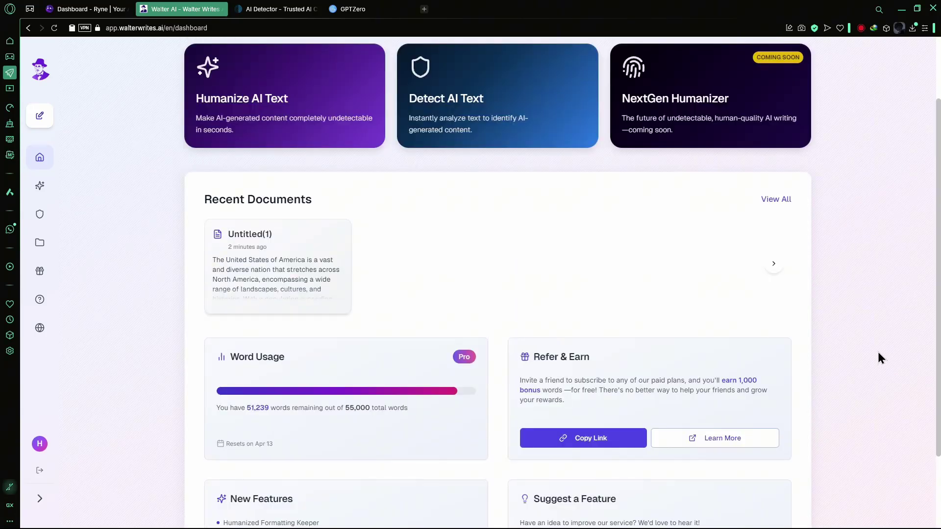
{"action": "scroll", "coordinate": [878, 358], "scroll_direction": "up", "scroll_amount": 2}
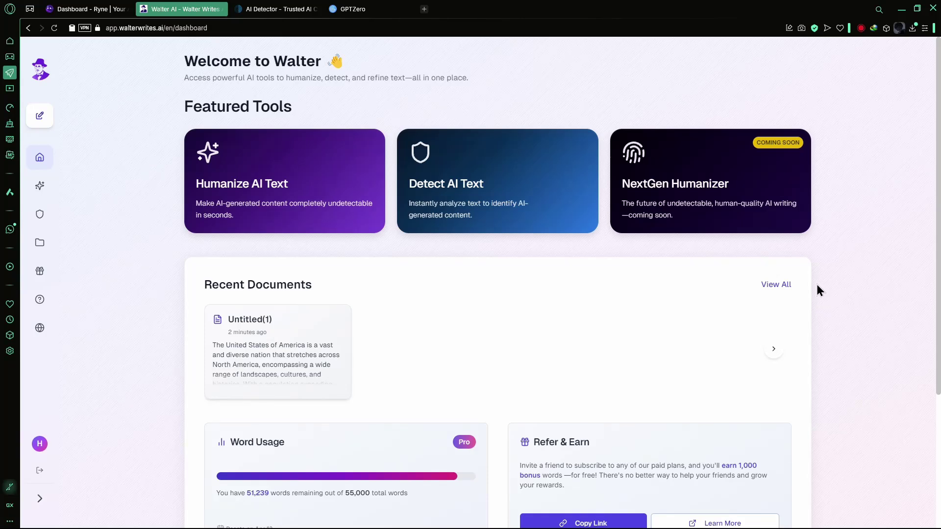
{"action": "scroll", "coordinate": [817, 287], "scroll_direction": "down", "scroll_amount": 4}
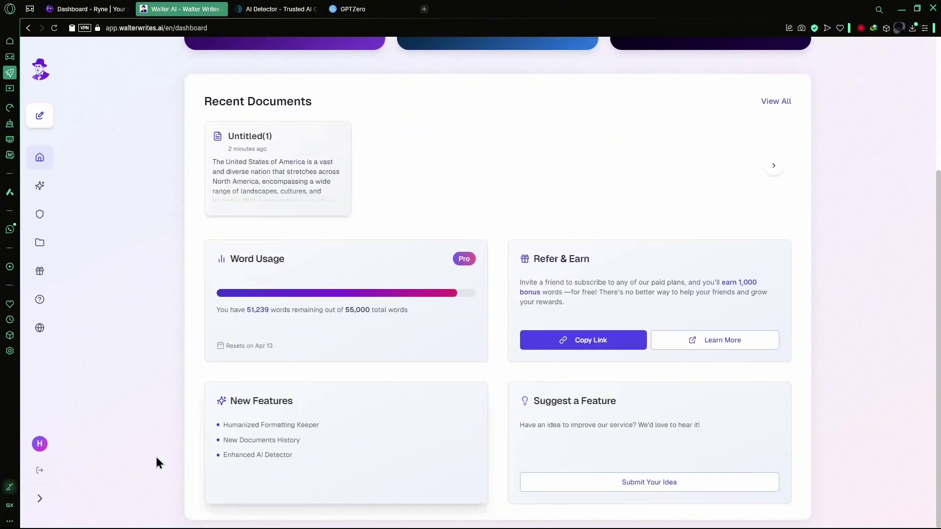
{"action": "left_click", "coordinate": [40, 499]}
{"action": "scroll", "coordinate": [277, 314], "scroll_direction": "up", "scroll_amount": 4}
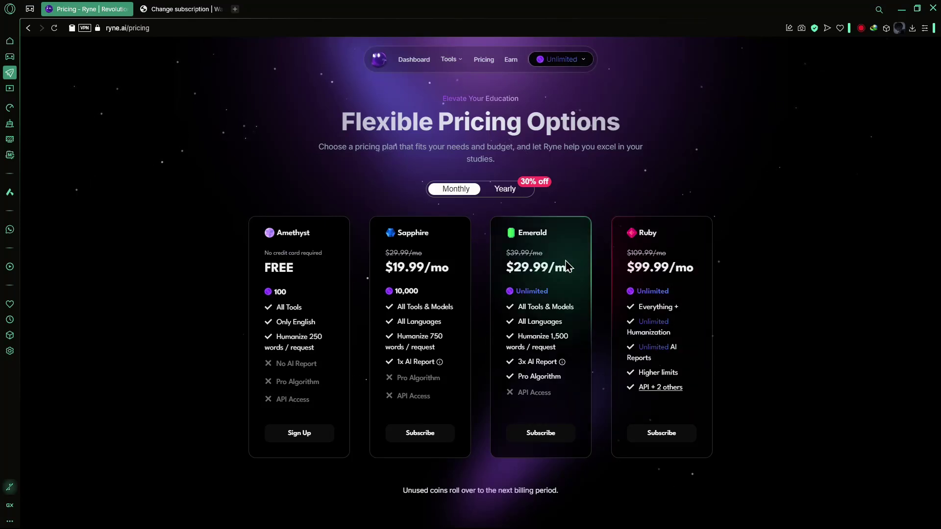
Highlight Ryne AI's Emerald plan name and its $29.99 monthly price
{"action": "left_click_drag", "start_coordinate": [546, 231], "coordinate": [518, 234]}
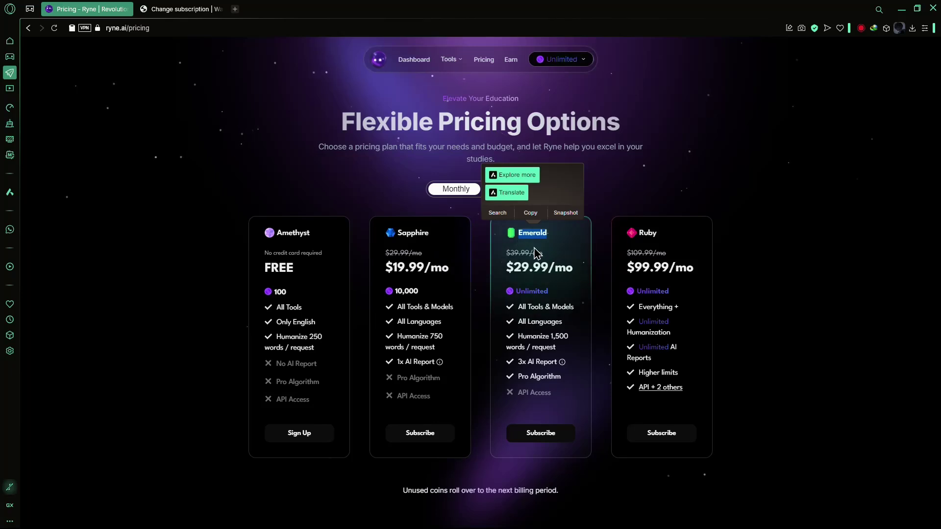
{"action": "left_click_drag", "start_coordinate": [514, 269], "coordinate": [548, 269]}
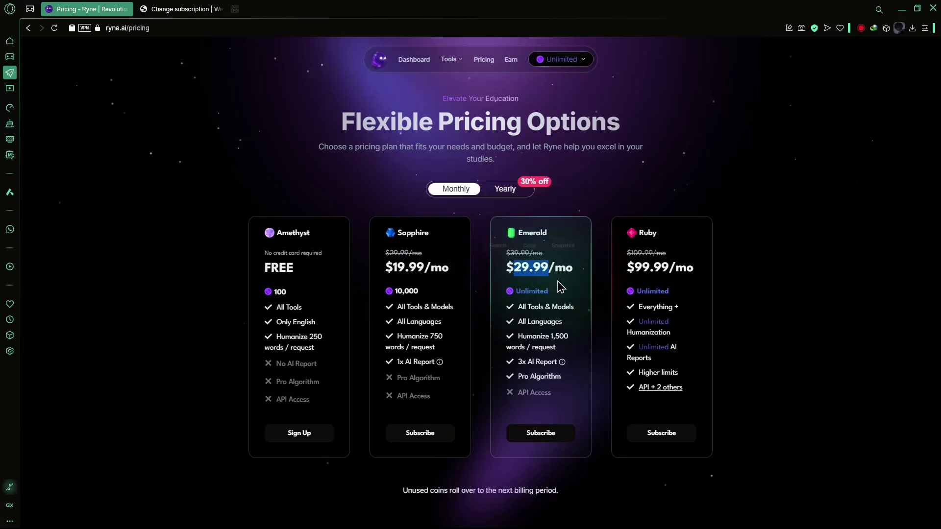
{"action": "left_click", "coordinate": [580, 302]}
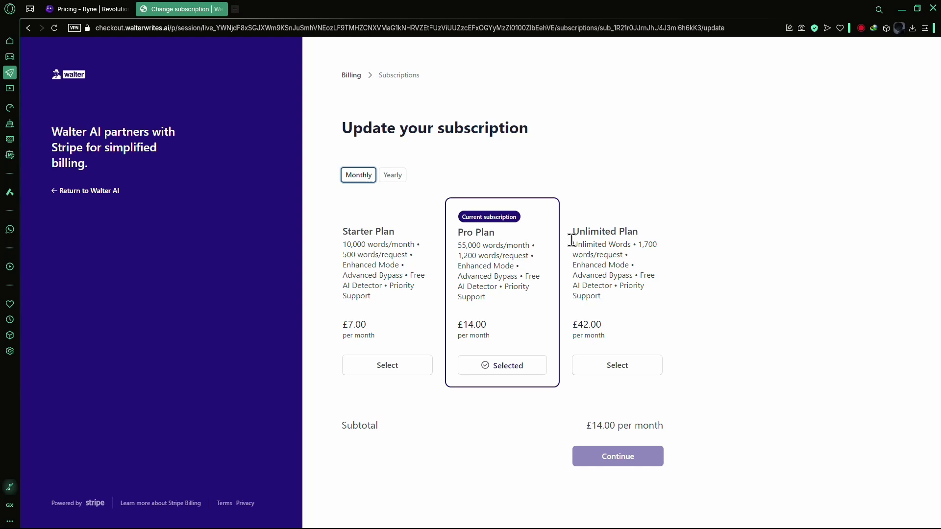
Highlight Walter's Unlimited Plan at £42.00 per month against the current £14.00 Pro Plan
{"action": "left_click_drag", "start_coordinate": [572, 231], "coordinate": [642, 232]}
{"action": "left_click_drag", "start_coordinate": [604, 323], "coordinate": [572, 325]}
{"action": "left_click", "coordinate": [873, 393]}
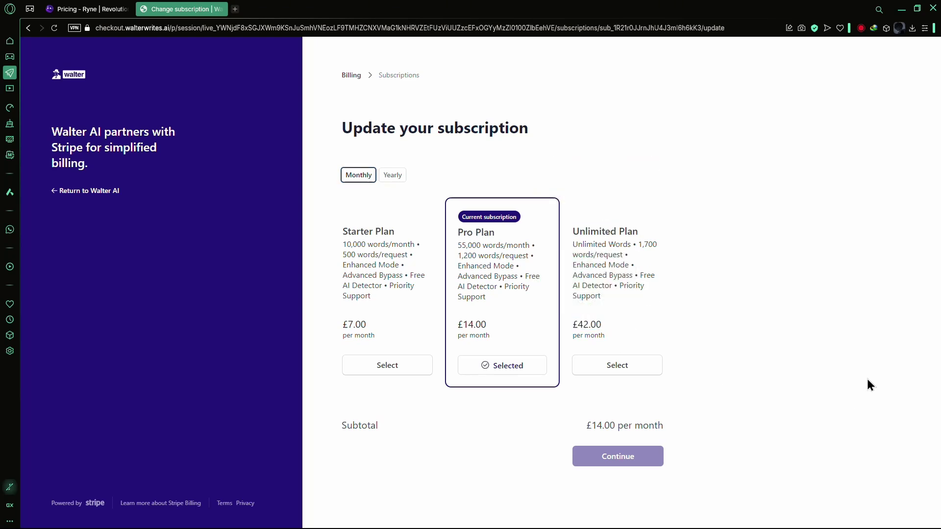